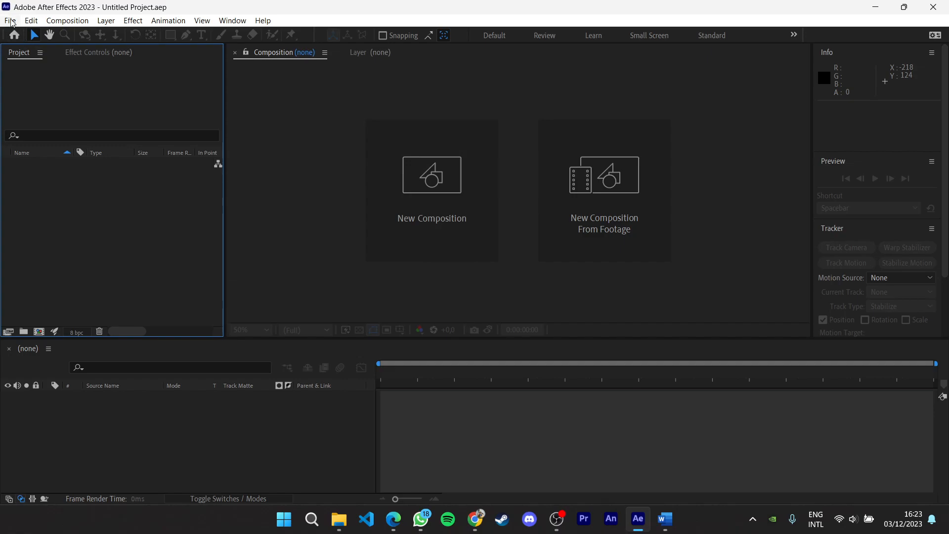
Create a new 1920 x 1080 px composition named Comp 1
click(416, 181)
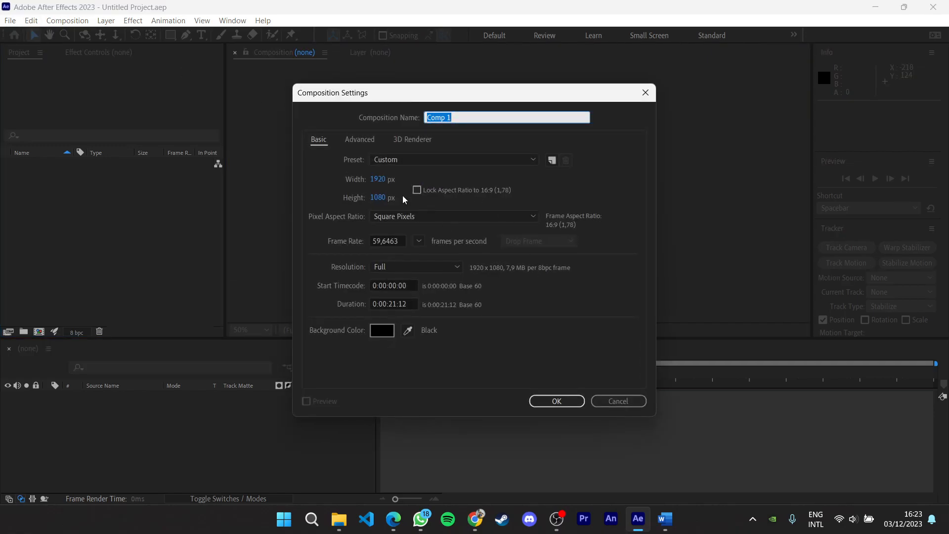
click(378, 179)
click(380, 198)
click(568, 405)
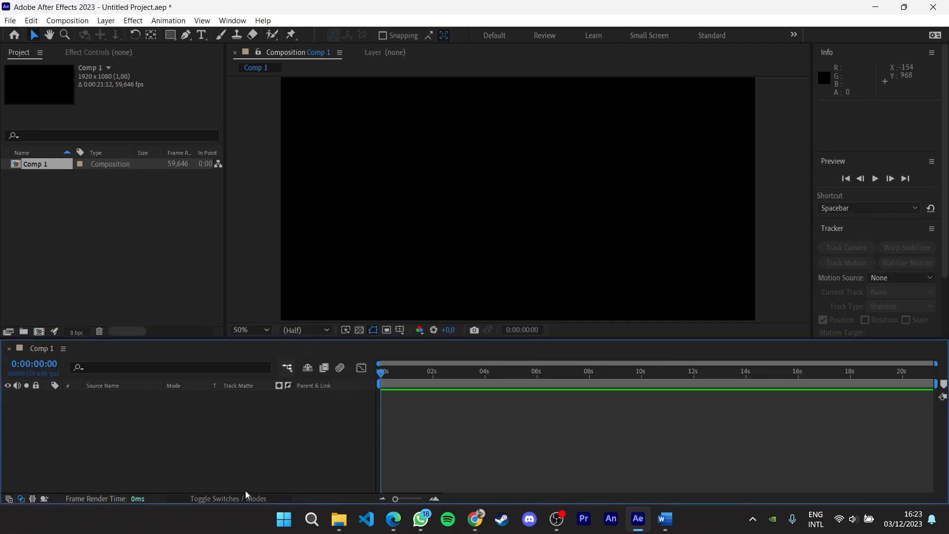
Import footage.mp4 into the project and add it as a layer at the start of Comp 1
click(339, 519)
drag(152, 194, 65, 129)
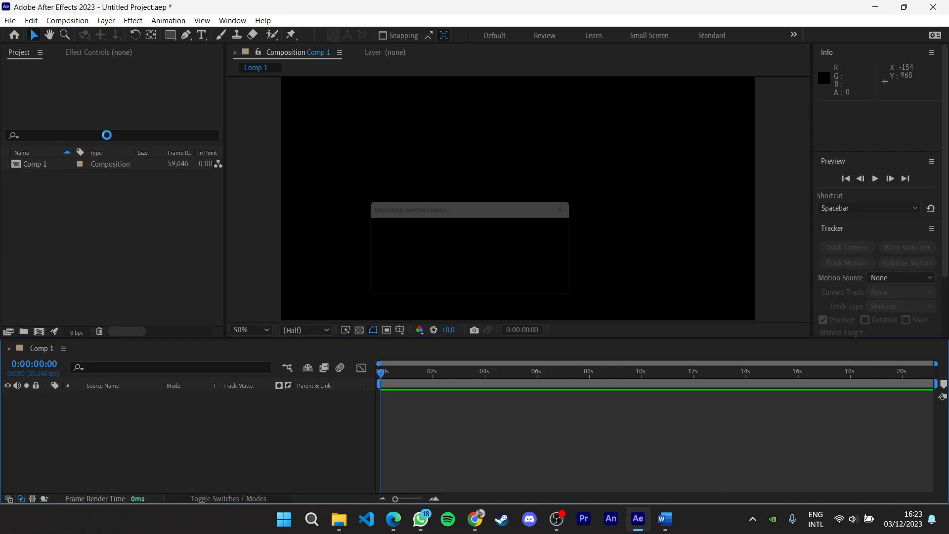
drag(44, 175, 95, 424)
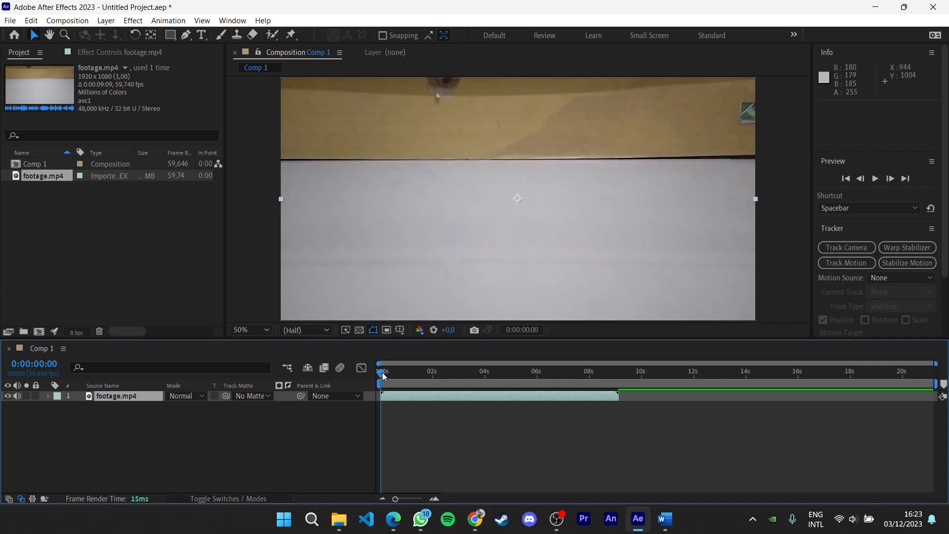
mouse_move(383, 376)
mouse_down()
mouse_move(584, 376)
mouse_move(382, 376)
mouse_up()
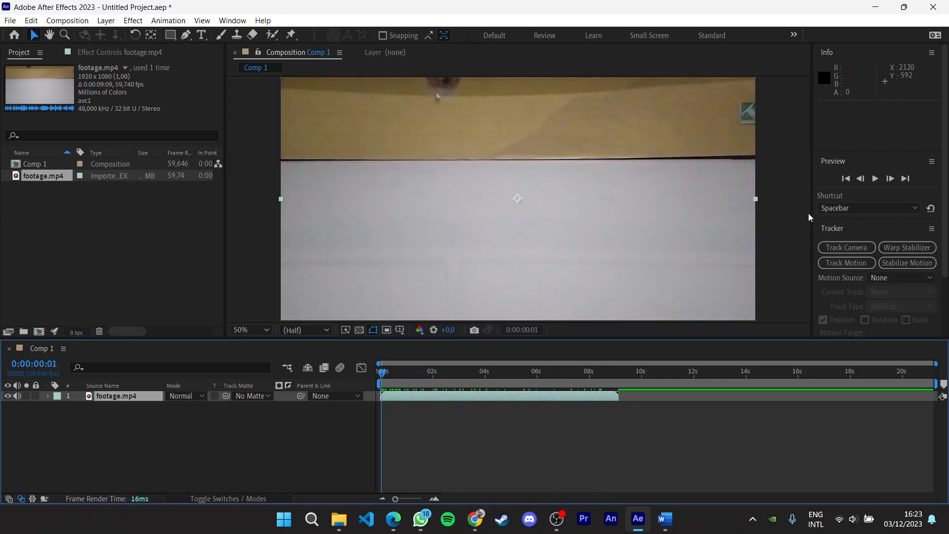
Run the 3D Camera Tracker on footage.mp4 with Detailed Analysis enabled
click(844, 248)
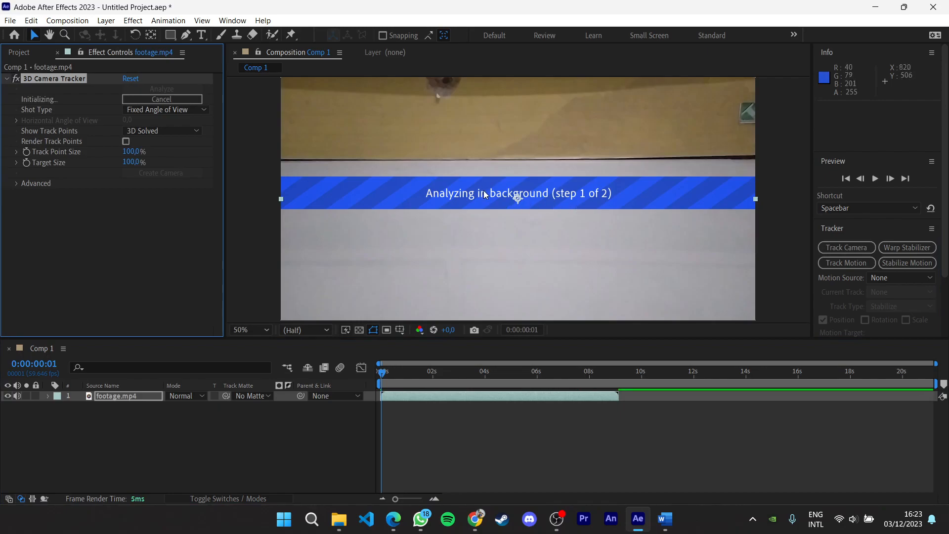
click(17, 183)
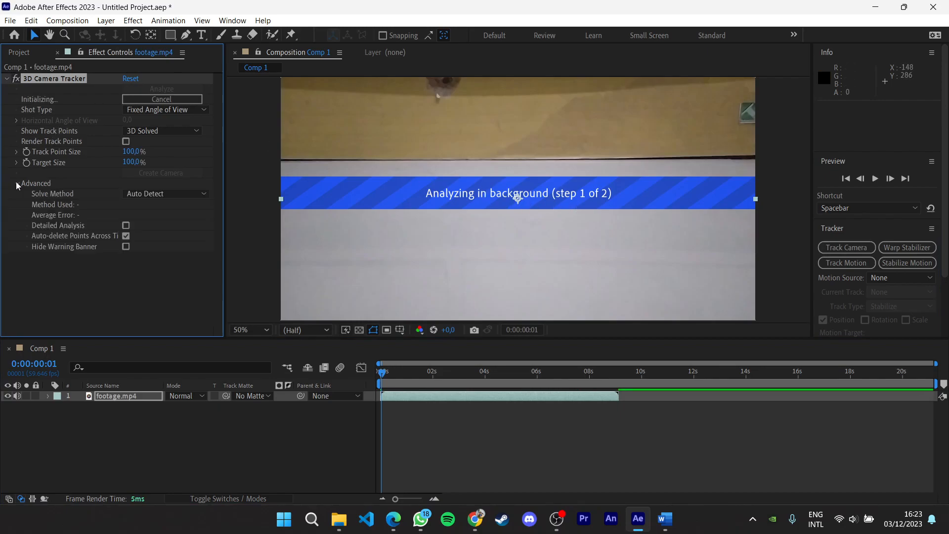
click(126, 226)
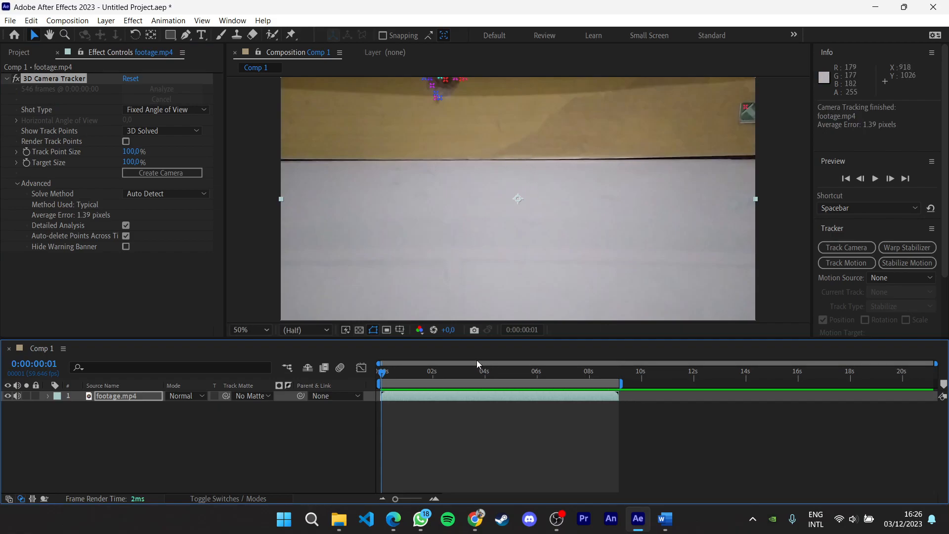
Play the tracked footage to about one second and set the camera tracker's Track Point Size to 300%
key(space)
click(468, 150)
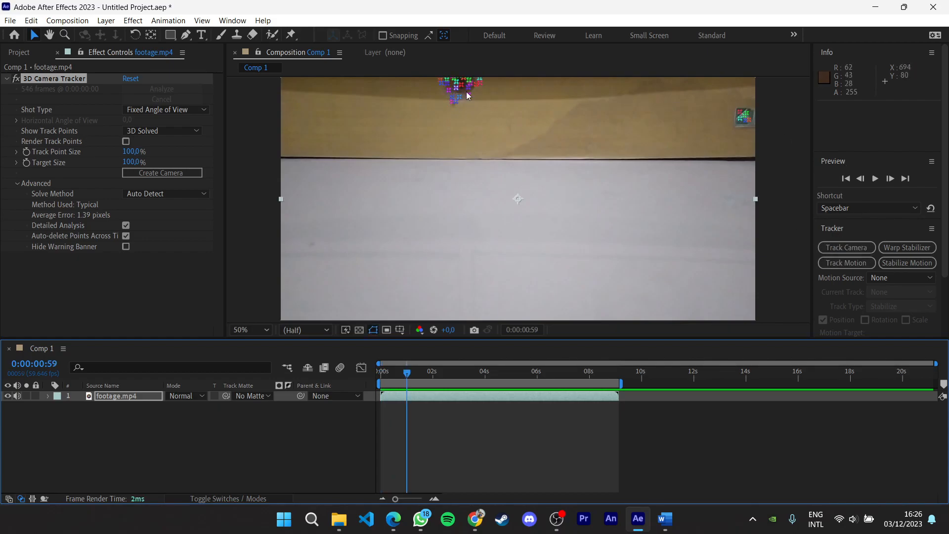
click(134, 152)
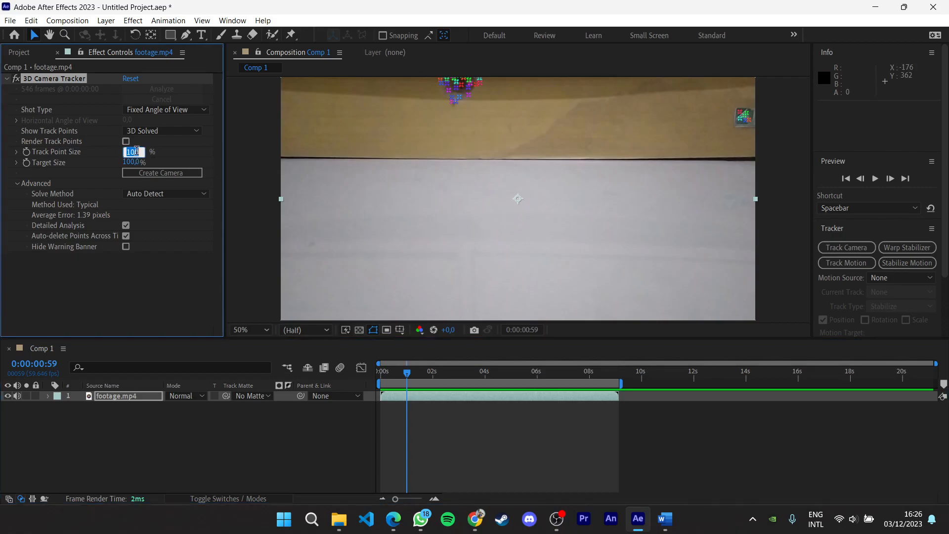
text(500)
key(Return)
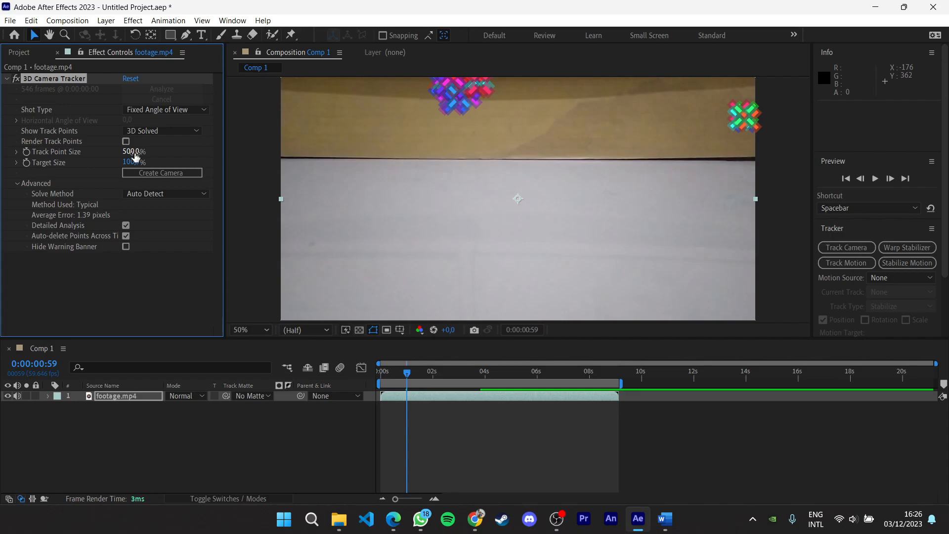
click(133, 149)
text(300)
key(Return)
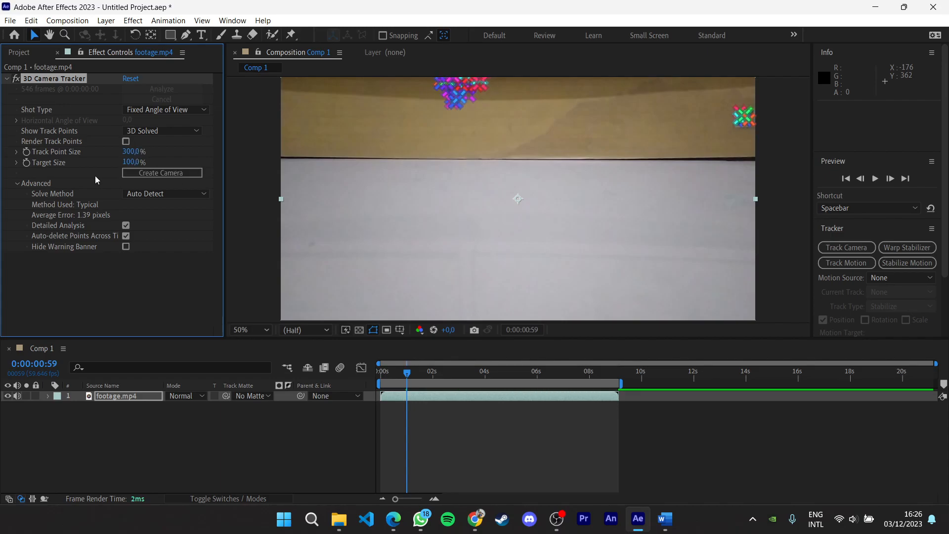
Set the camera tracker's Target Size to 700%
click(17, 162)
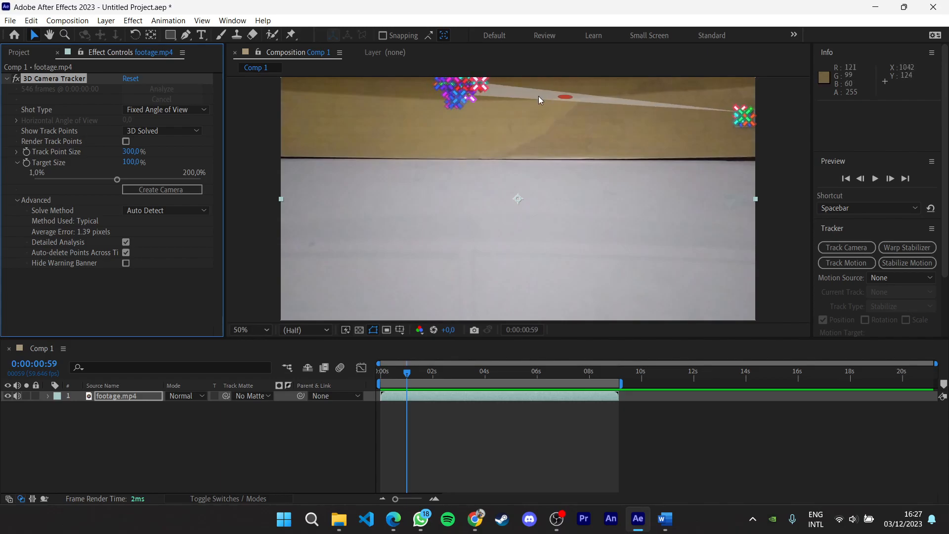
click(124, 162)
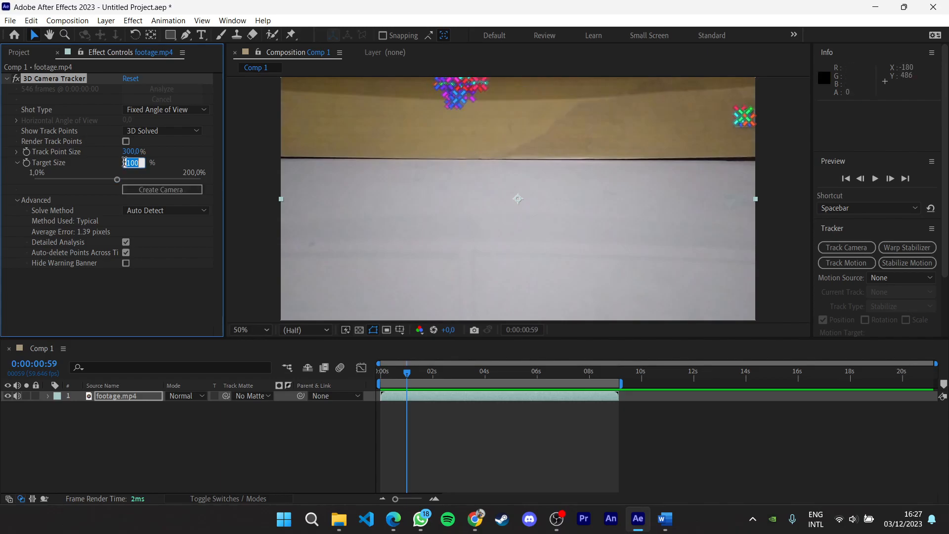
text(7)
key(Return)
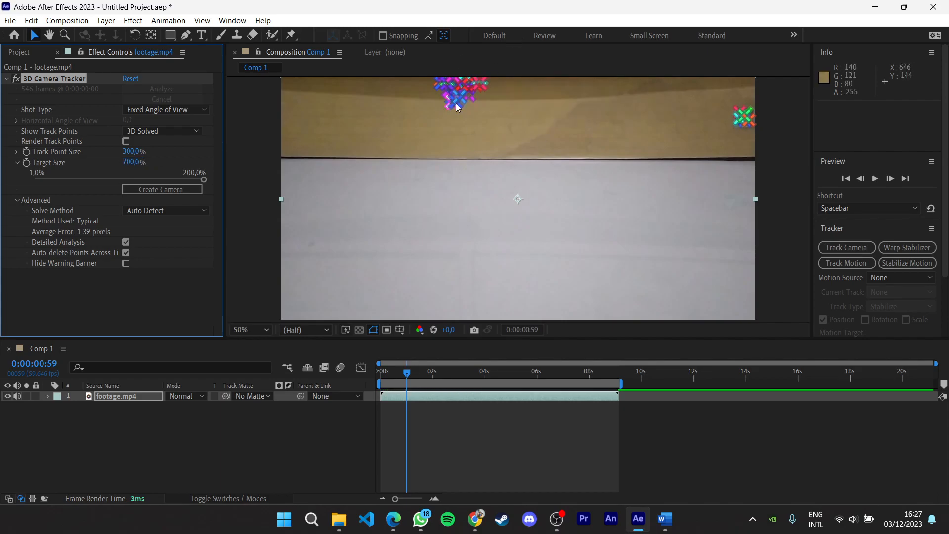
At 0:00:05:48, create a solid and camera from the three-point track target lying on the white surface
click(410, 373)
drag(429, 375, 502, 374)
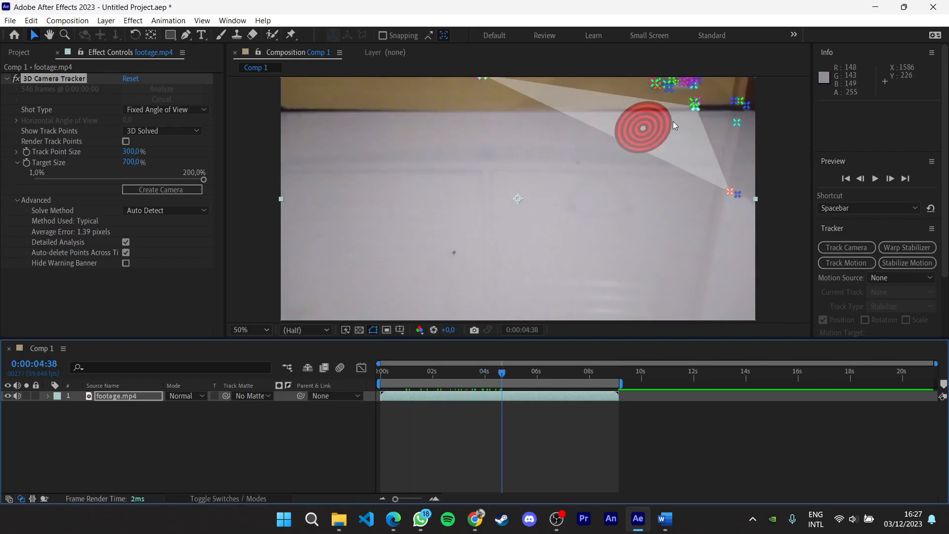
drag(501, 375, 533, 374)
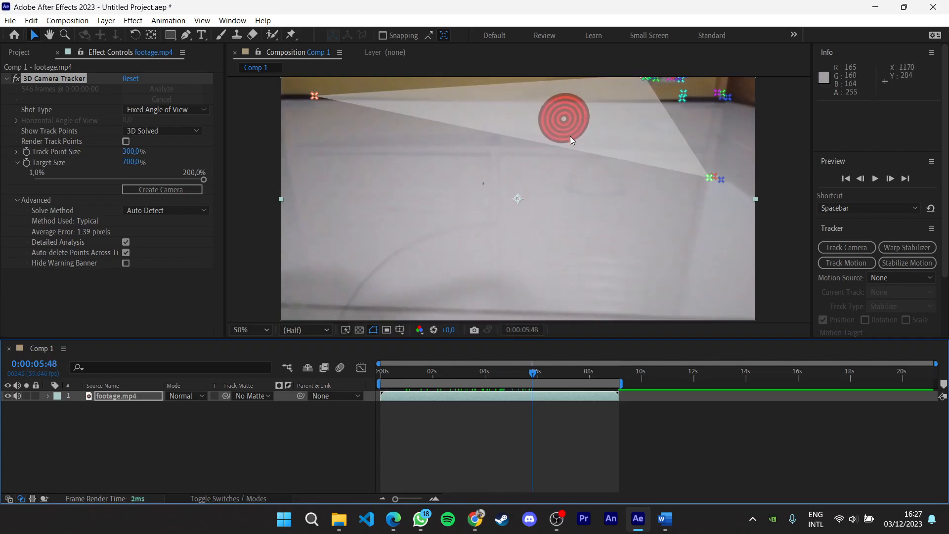
click(648, 123)
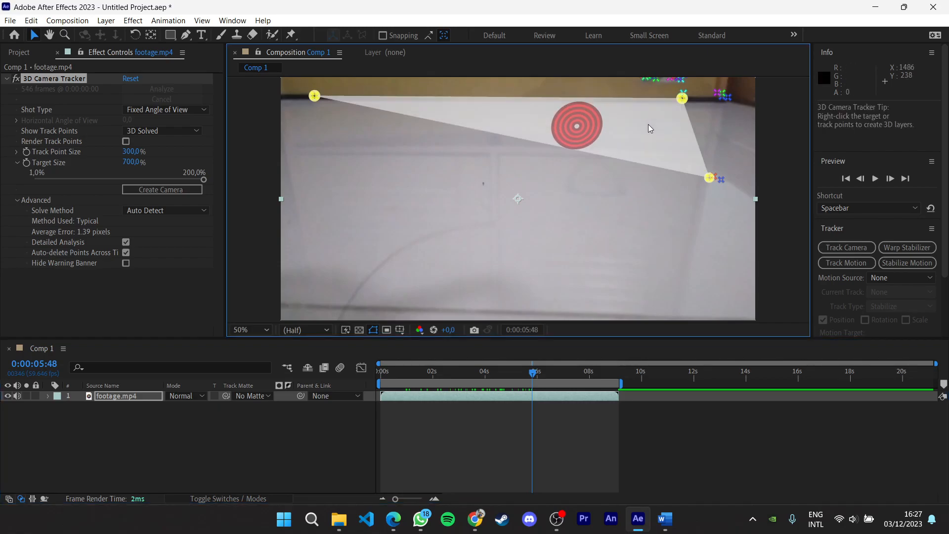
right_click(575, 132)
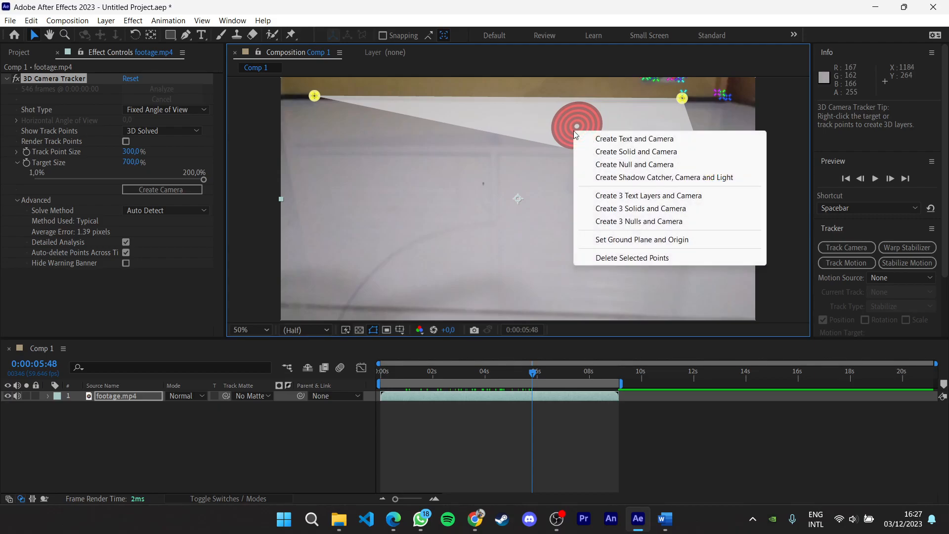
click(615, 152)
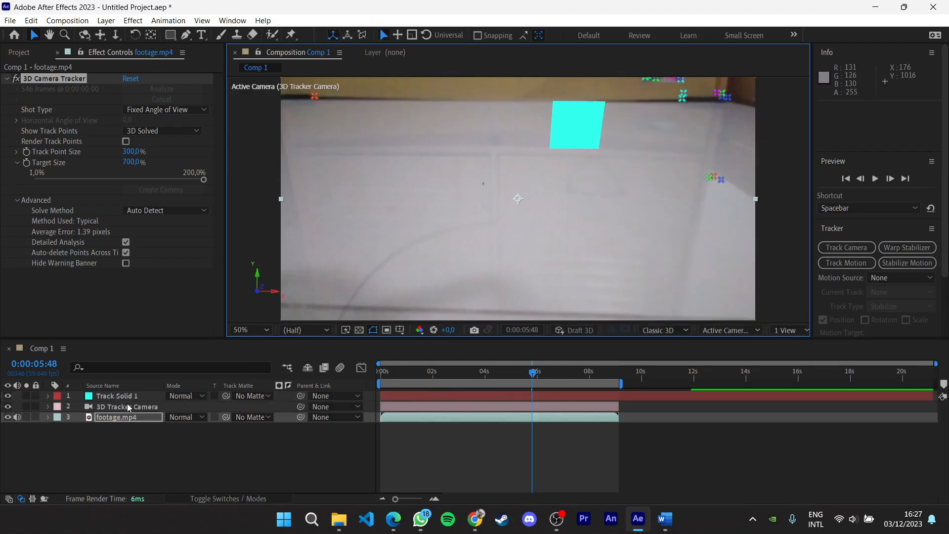
Pre-compose the Track Solid 1 layer as Car, leaving all attributes in Comp 1
click(111, 396)
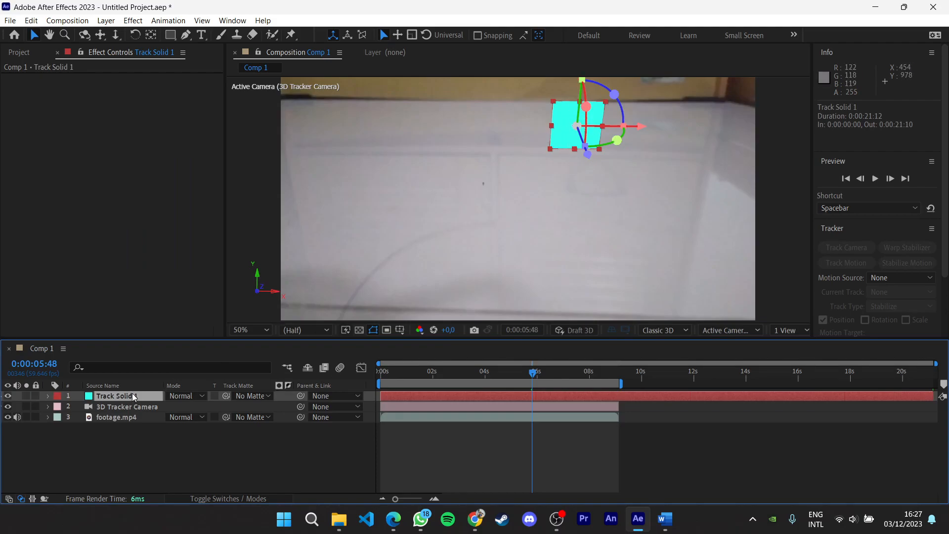
right_click(118, 396)
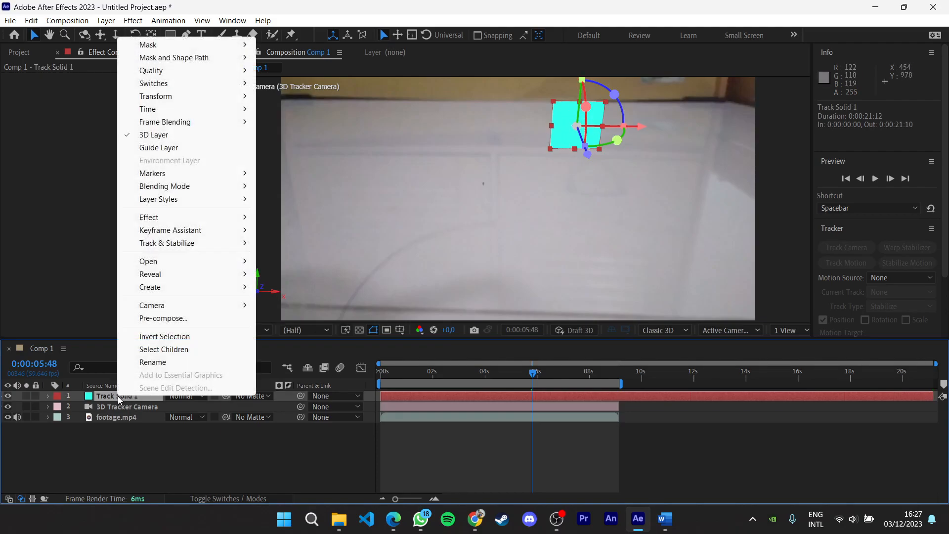
click(213, 319)
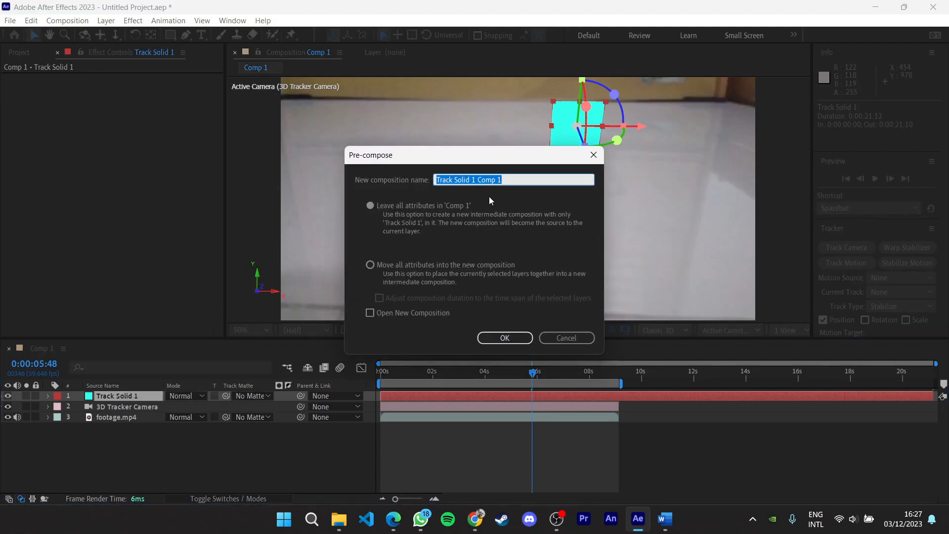
text(Car)
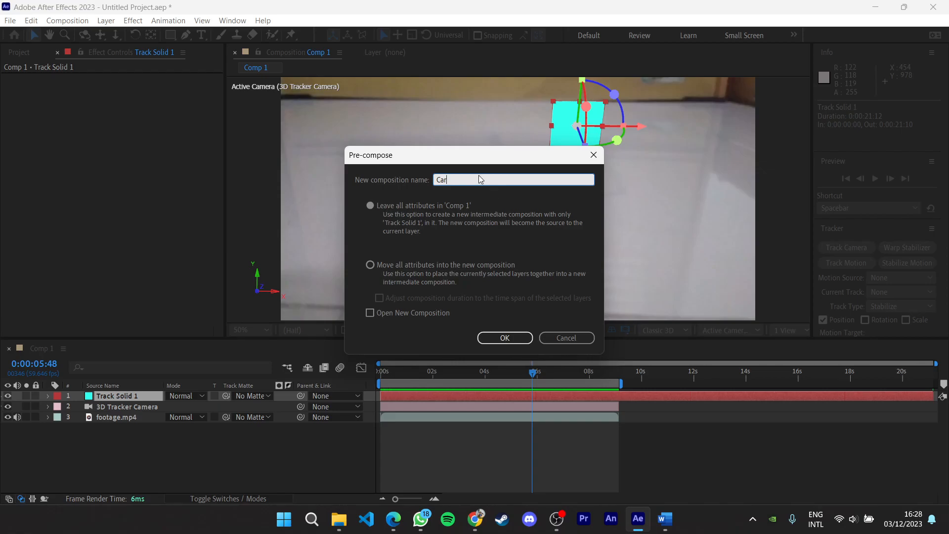
click(505, 339)
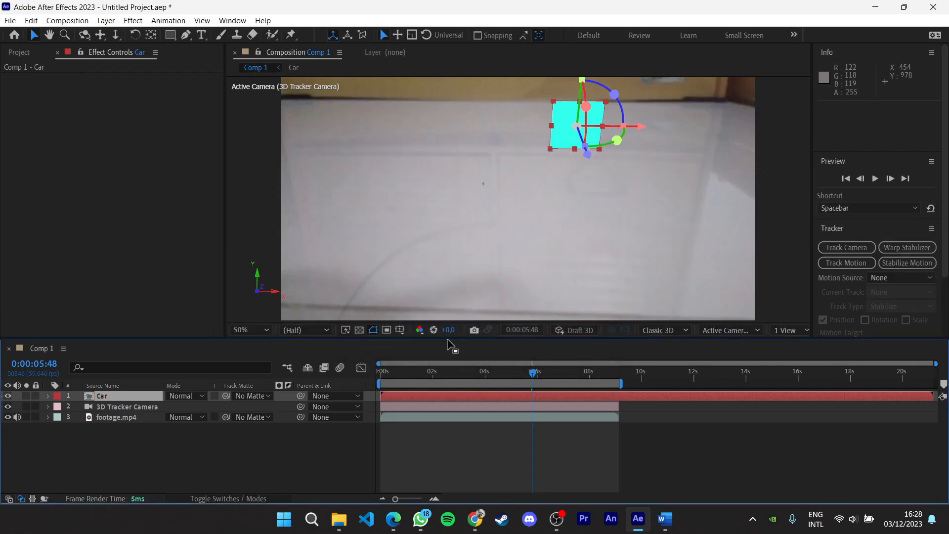
Delete the Track Solid 1 layer inside the Car composition
double_click(123, 396)
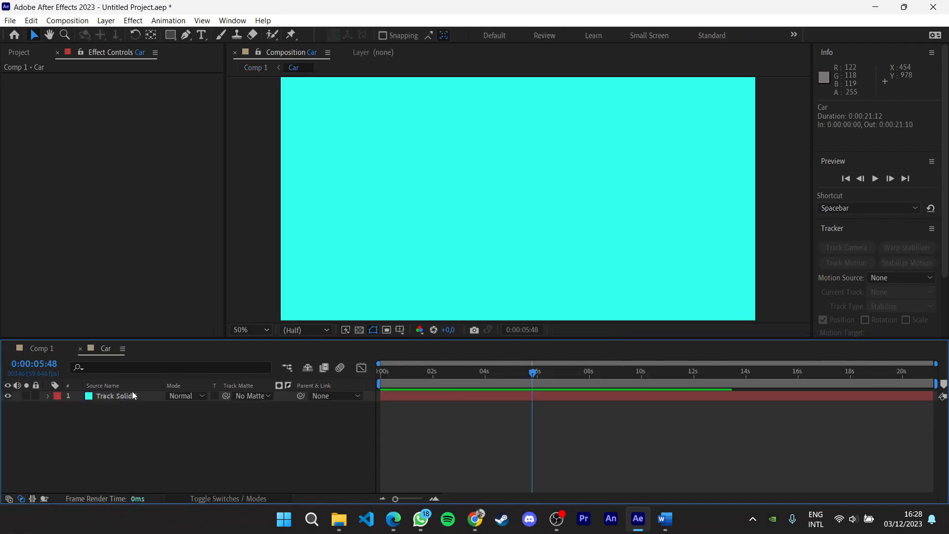
click(117, 397)
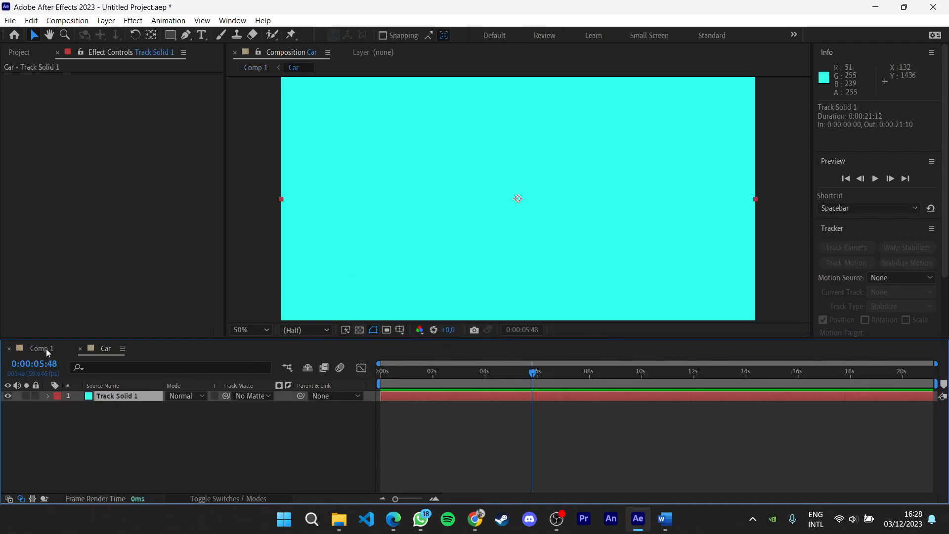
click(47, 350)
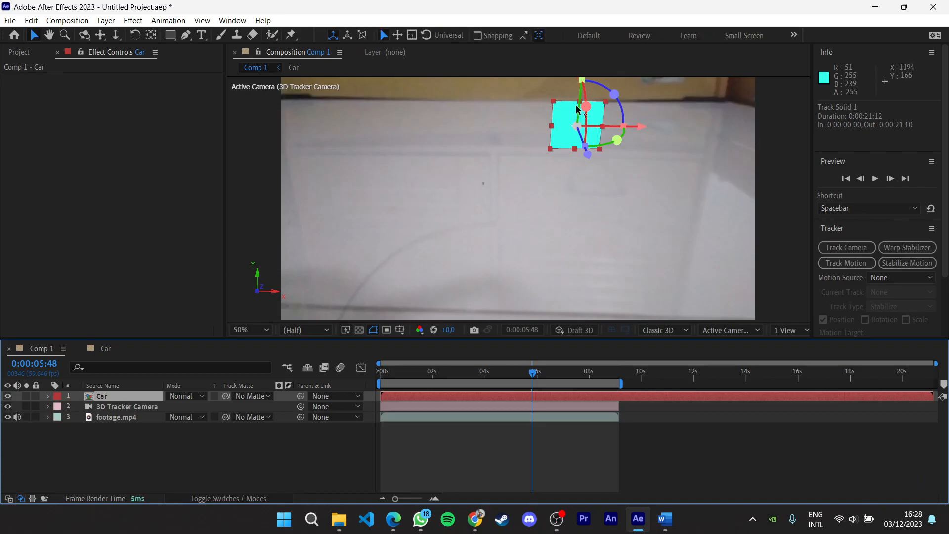
drag(587, 106, 587, 117)
click(106, 348)
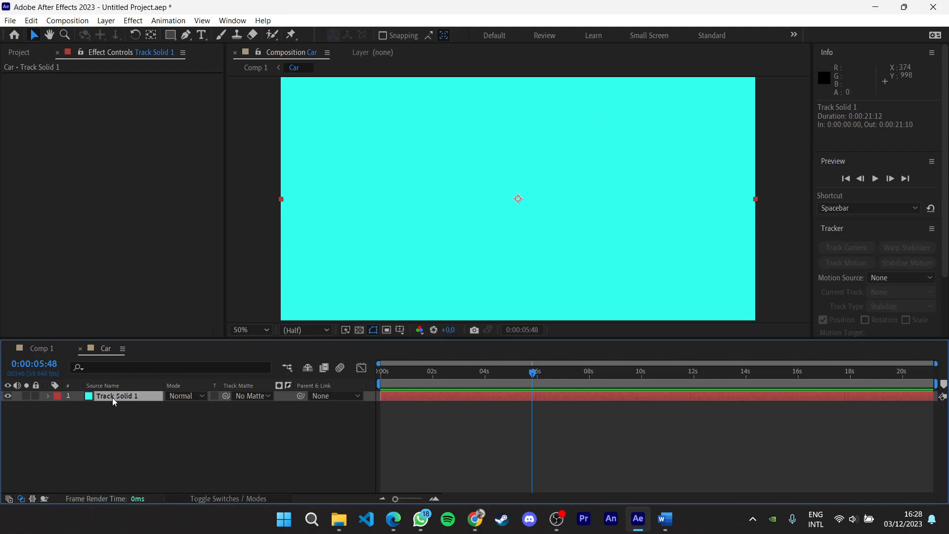
key(Delete)
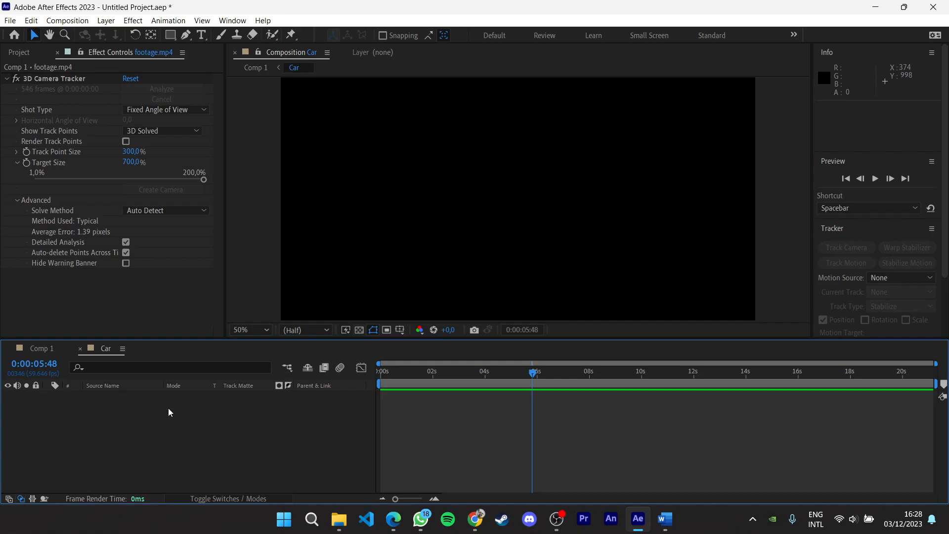
Add a dark gray 1920 x 1080 px solid named Car Solid to the Car composition
right_click(162, 411)
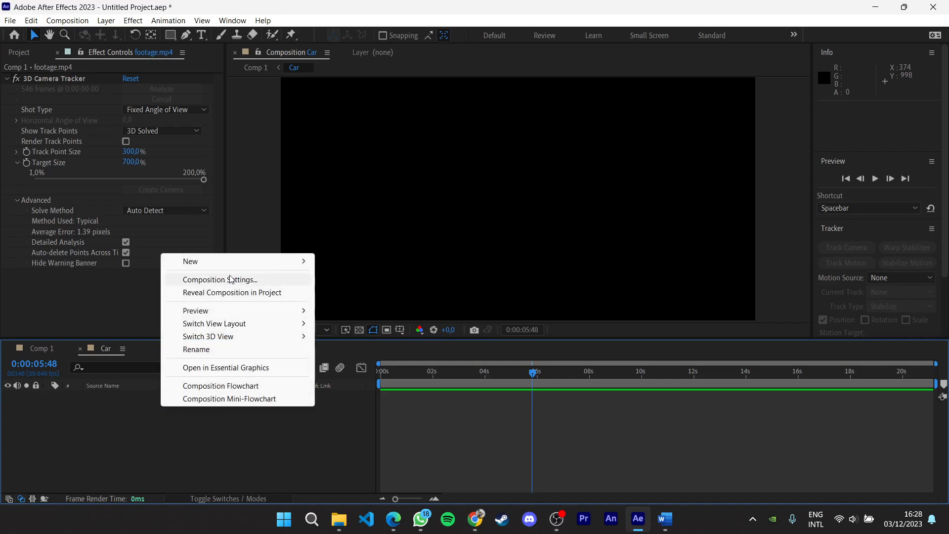
mouse_move(237, 260)
click(361, 294)
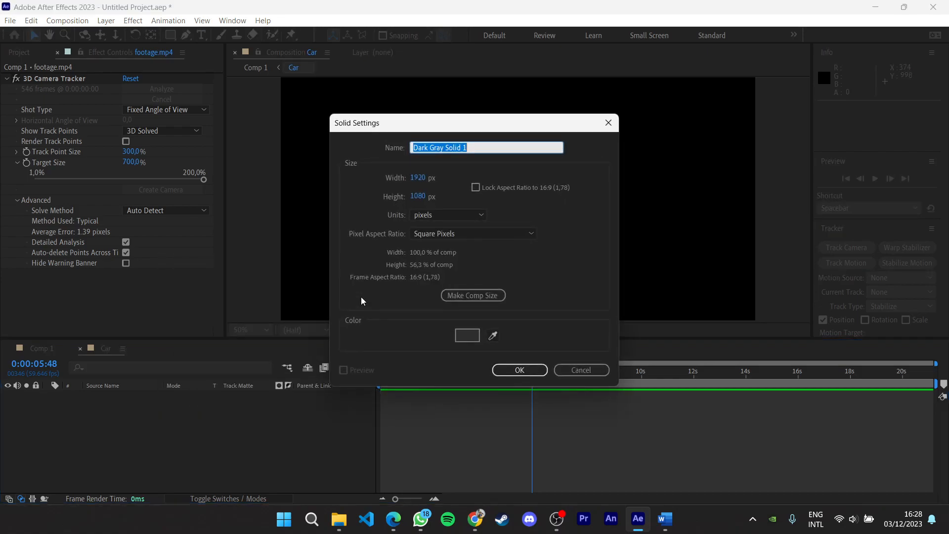
text(Car Solid)
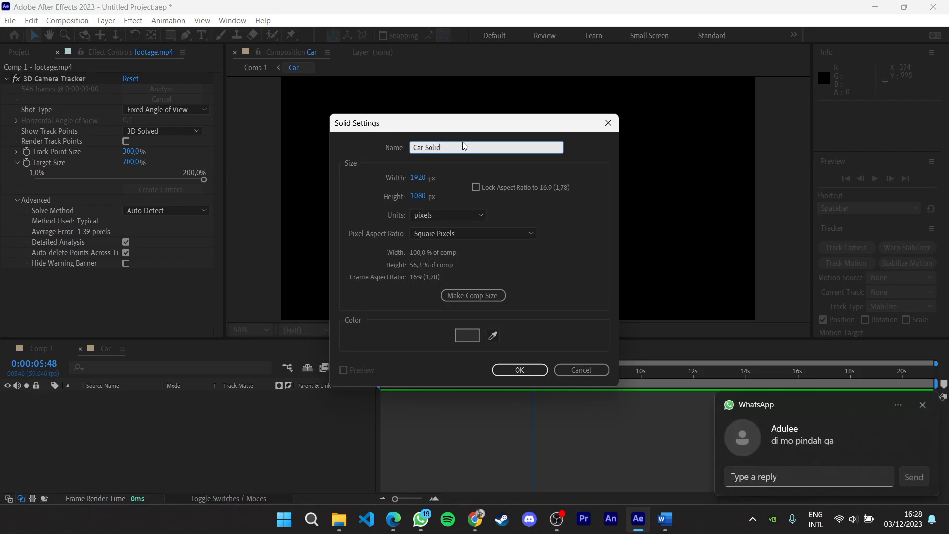
click(922, 405)
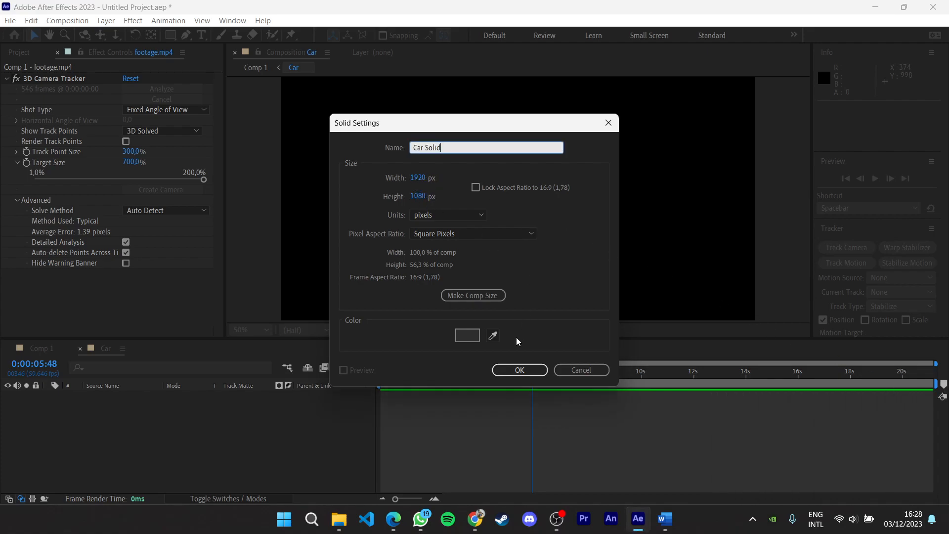
click(519, 369)
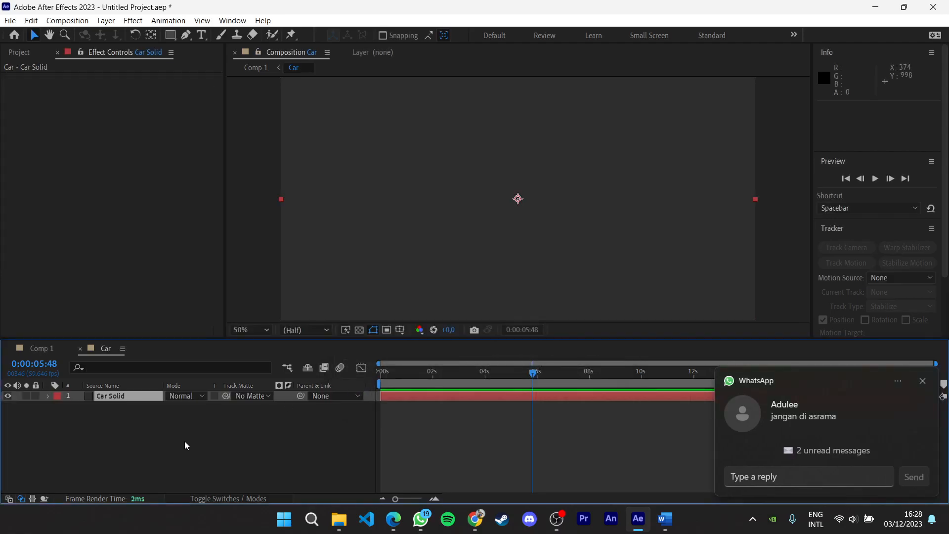
Apply the Video Copilot Element effect to the Car Solid layer
click(923, 382)
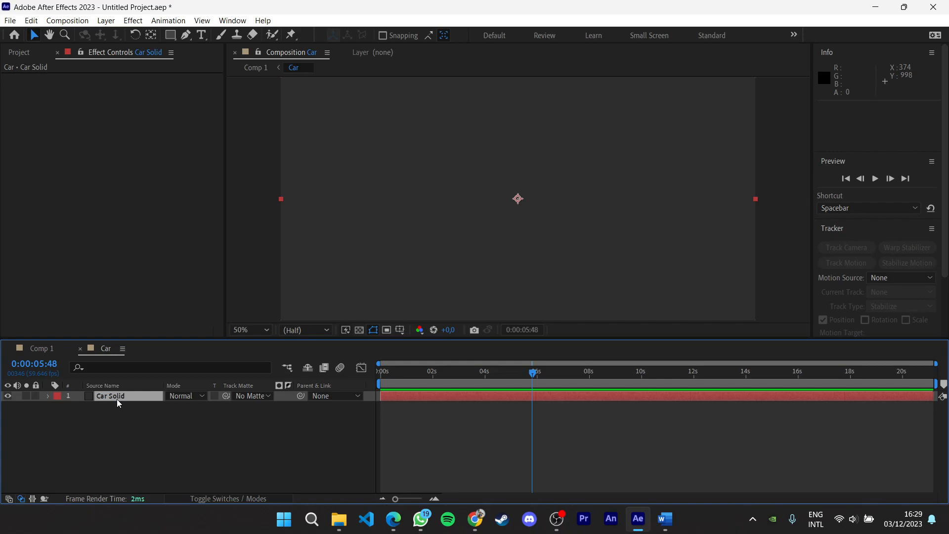
click(147, 413)
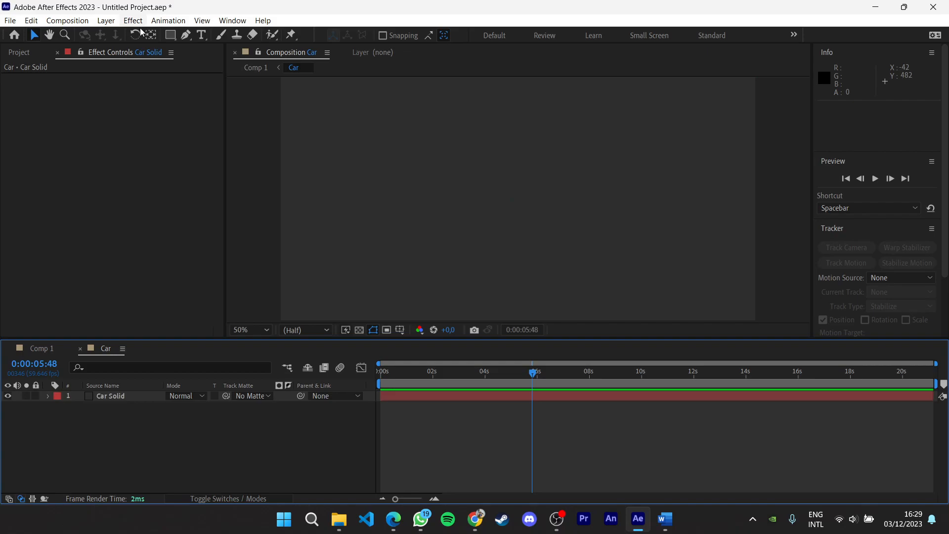
click(126, 396)
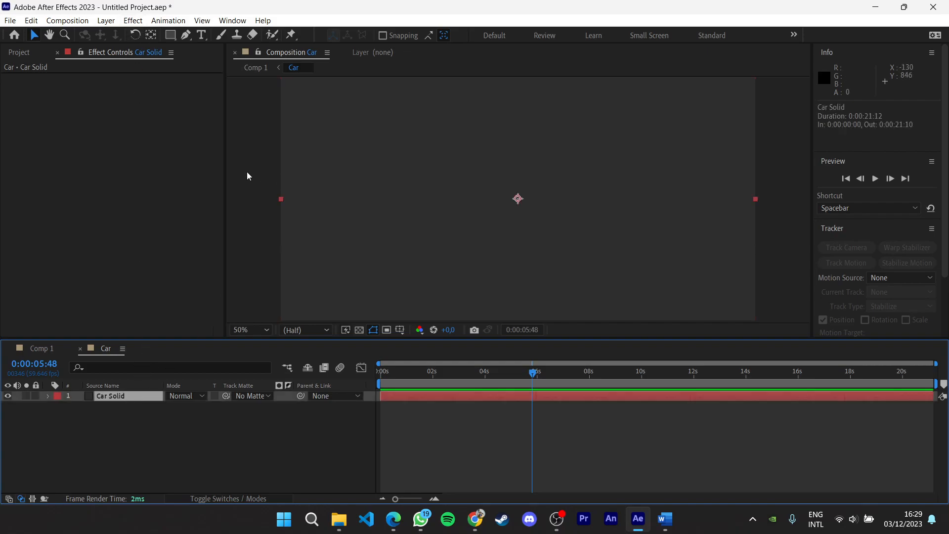
click(169, 21)
click(131, 25)
click(129, 19)
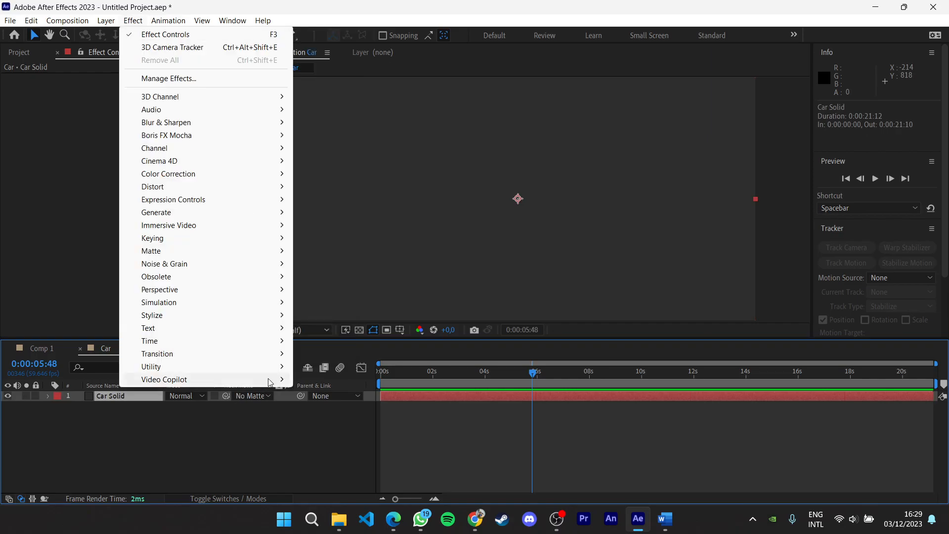
mouse_move(278, 380)
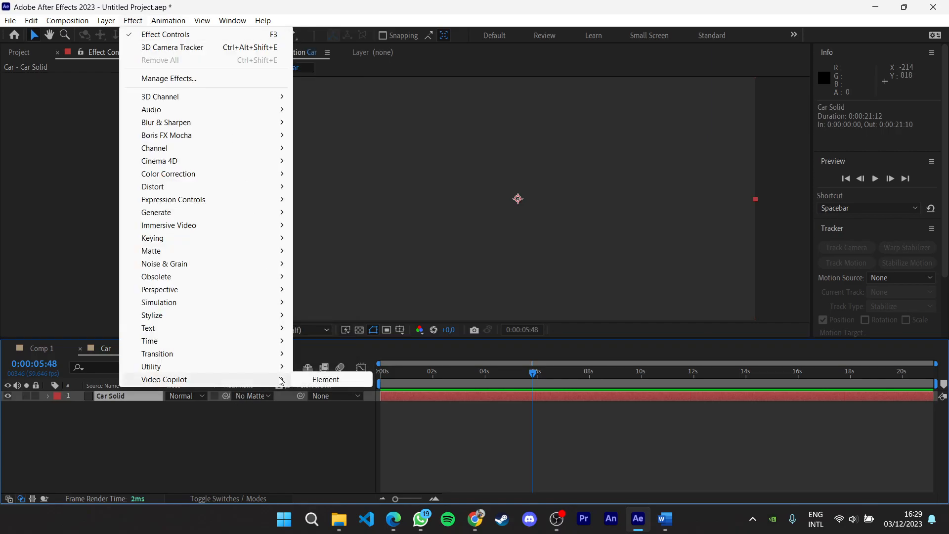
click(325, 380)
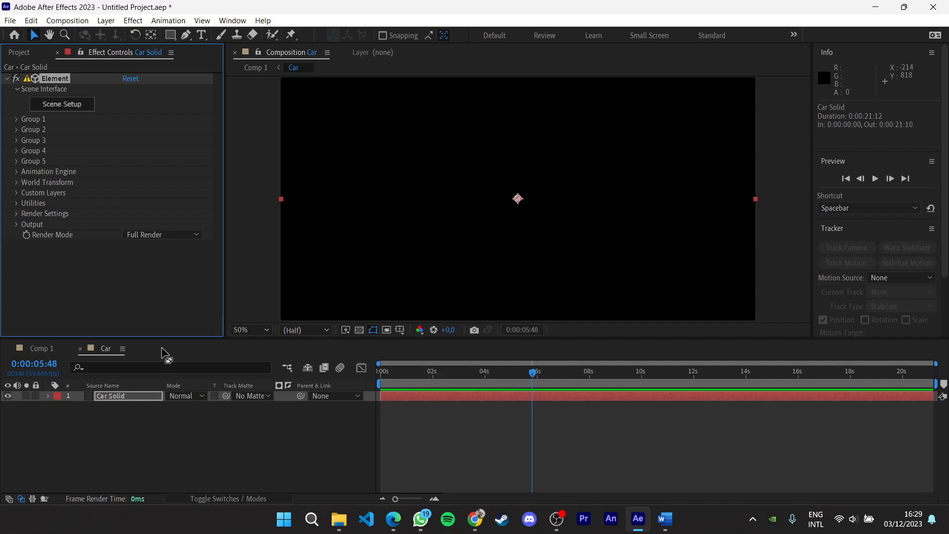
Open Element's Scene Setup and import the 3D object uploads_files_2792345_Koenigsegg.obj with the default import preferences
click(69, 108)
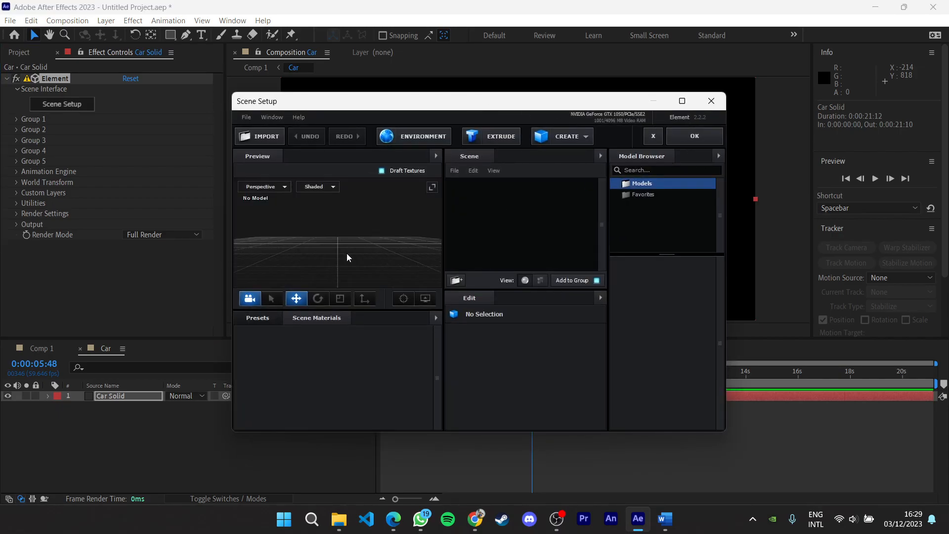
drag(311, 248, 466, 209)
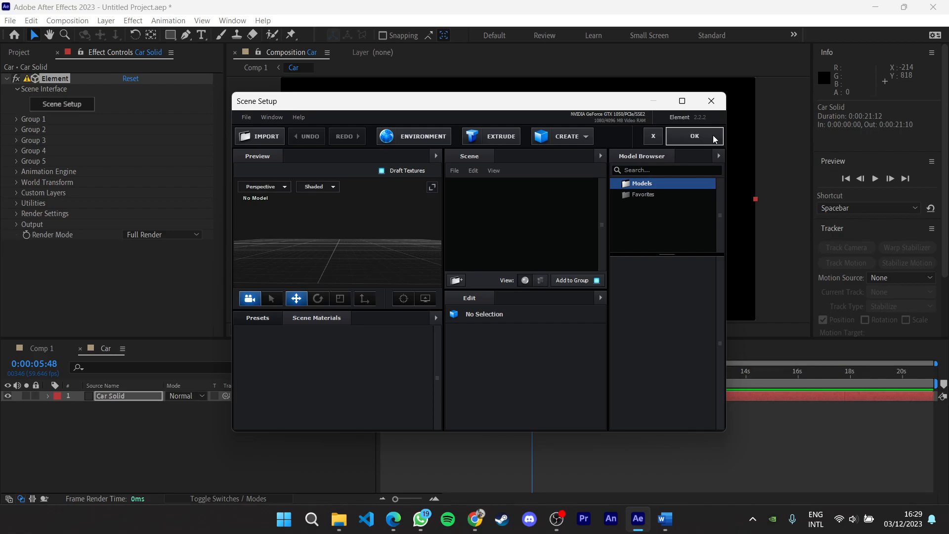
click(718, 156)
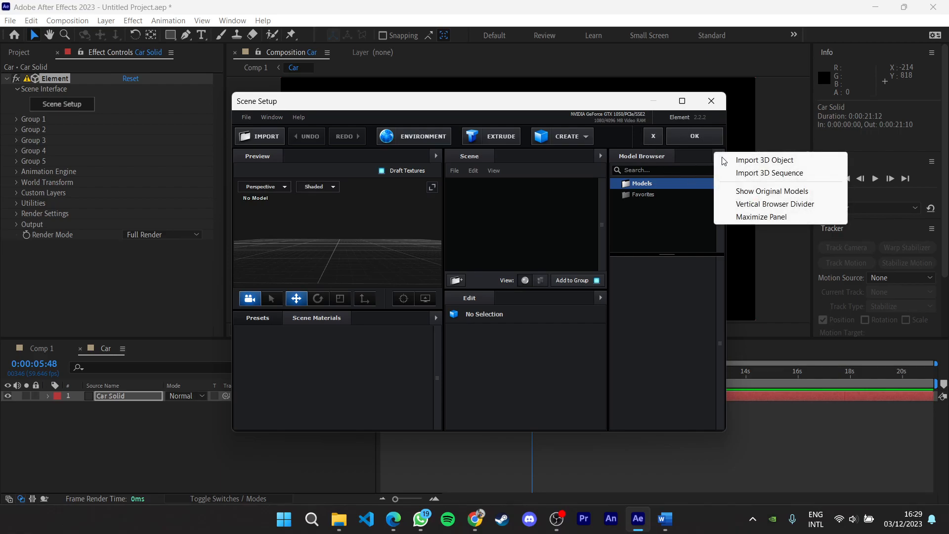
click(762, 161)
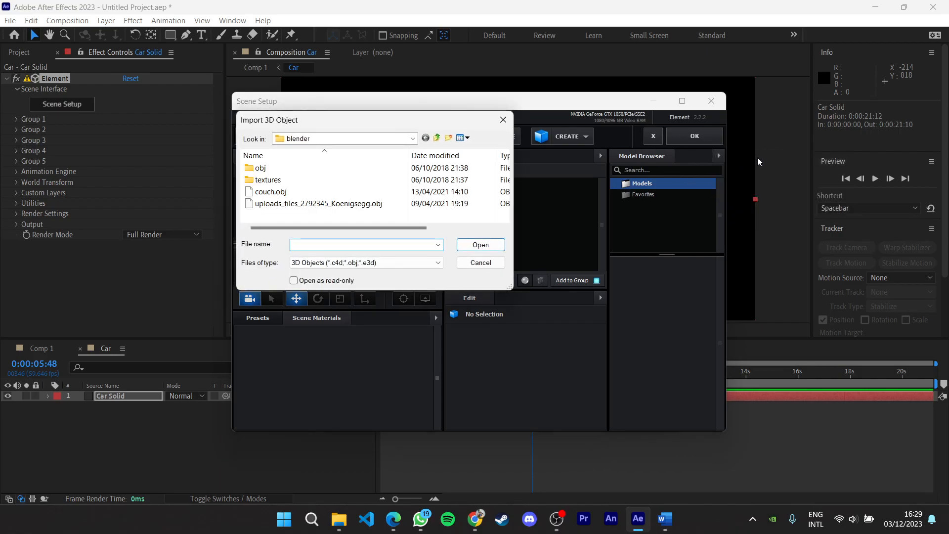
click(302, 206)
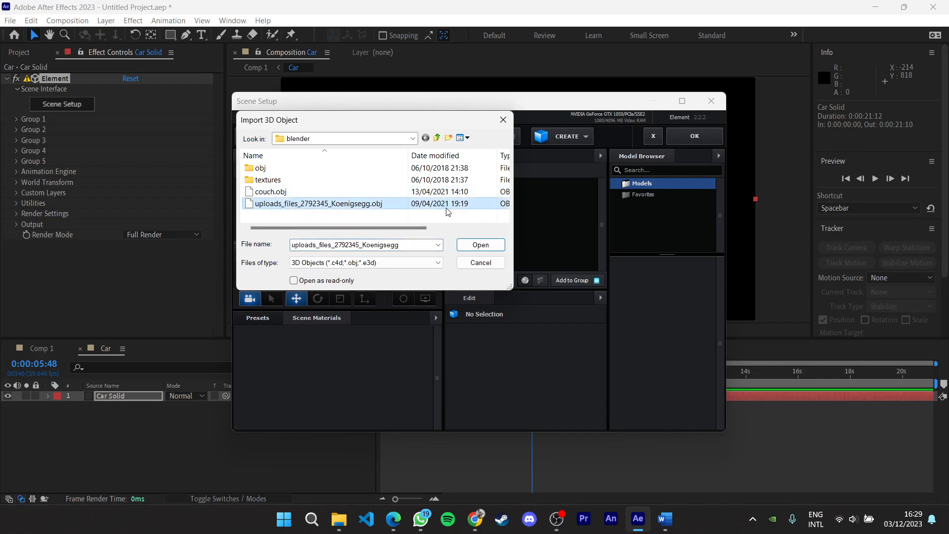
click(481, 246)
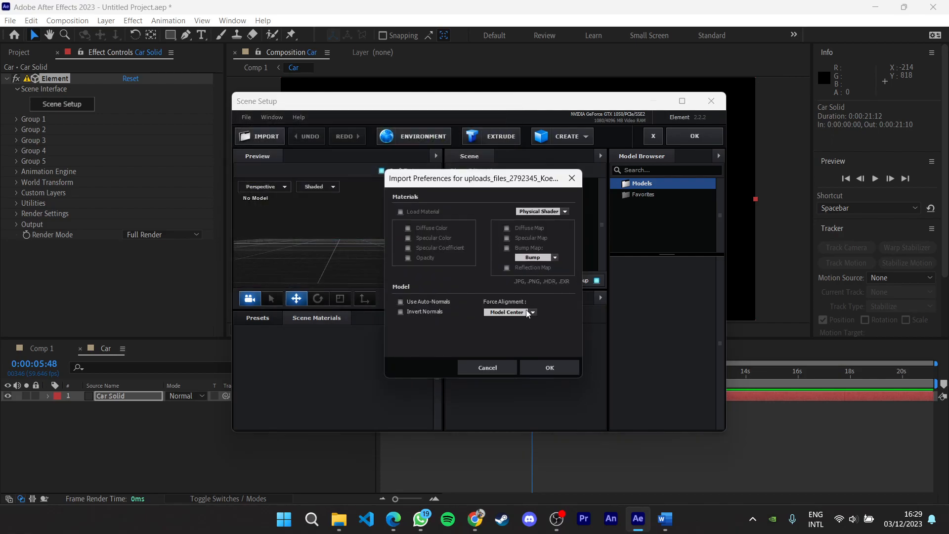
click(533, 366)
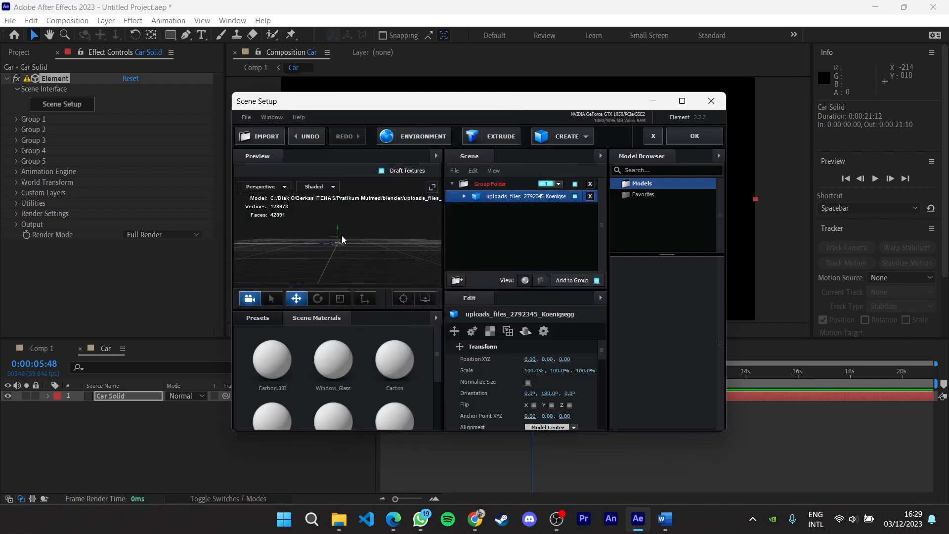
Enable Normalize Size for the imported Koenigsegg model and view the whole car in the preview
scroll(348, 253, up, 5)
drag(360, 268, 432, 291)
scroll(562, 398, down, 3)
scroll(545, 383, up, 3)
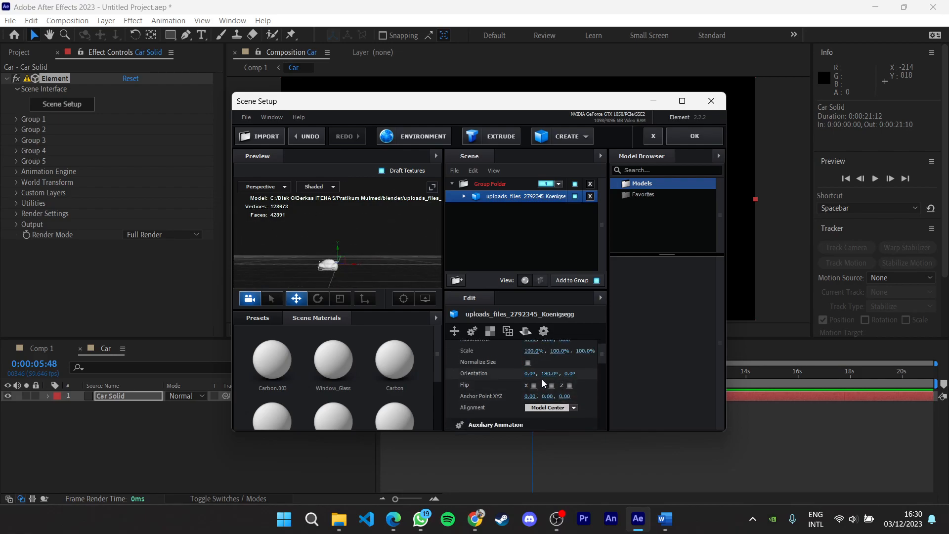
click(528, 382)
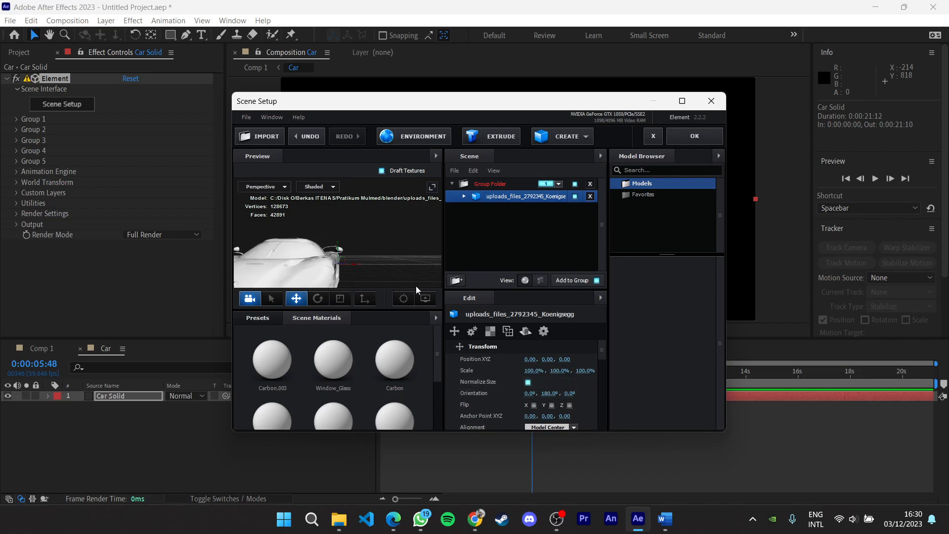
mouse_move(380, 253)
mouse_down()
mouse_move(388, 234)
mouse_move(272, 259)
mouse_move(352, 263)
mouse_move(390, 239)
mouse_move(375, 269)
mouse_up()
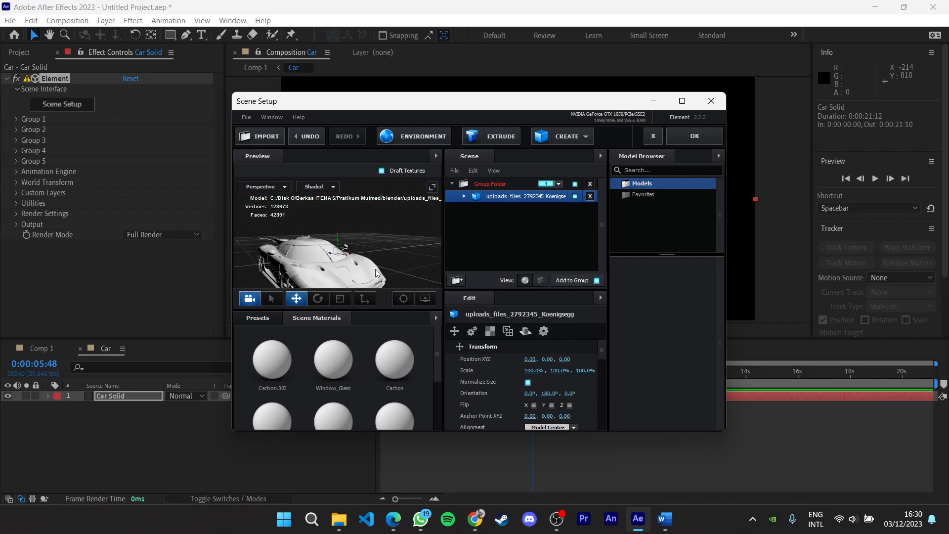
Set the diffuse color of the Carbon.003 material to red
click(272, 360)
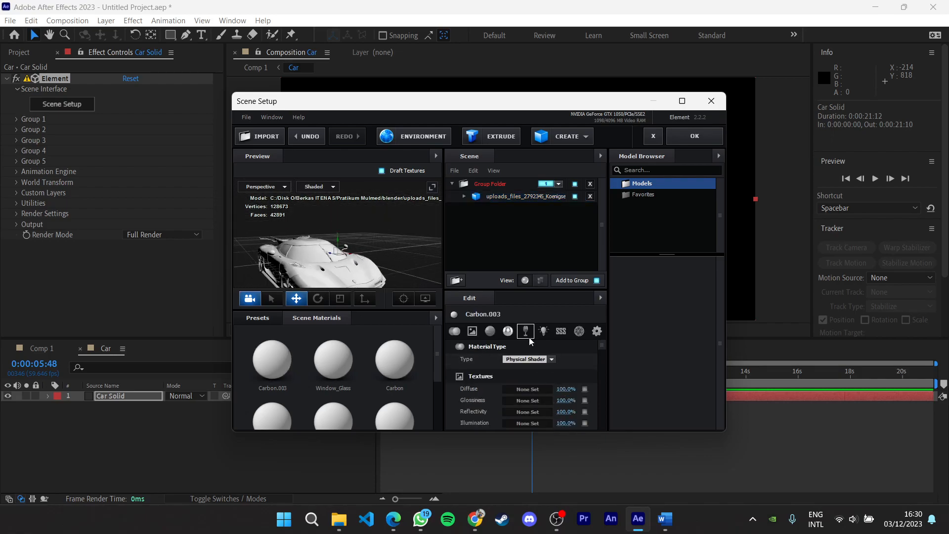
click(490, 331)
click(531, 361)
mouse_move(531, 360)
mouse_down()
mouse_move(547, 326)
mouse_move(535, 316)
mouse_up()
click(613, 434)
Set the diffuse color of the Window_Glass material to the near-black red 170707
scroll(343, 371, down, 2)
click(337, 342)
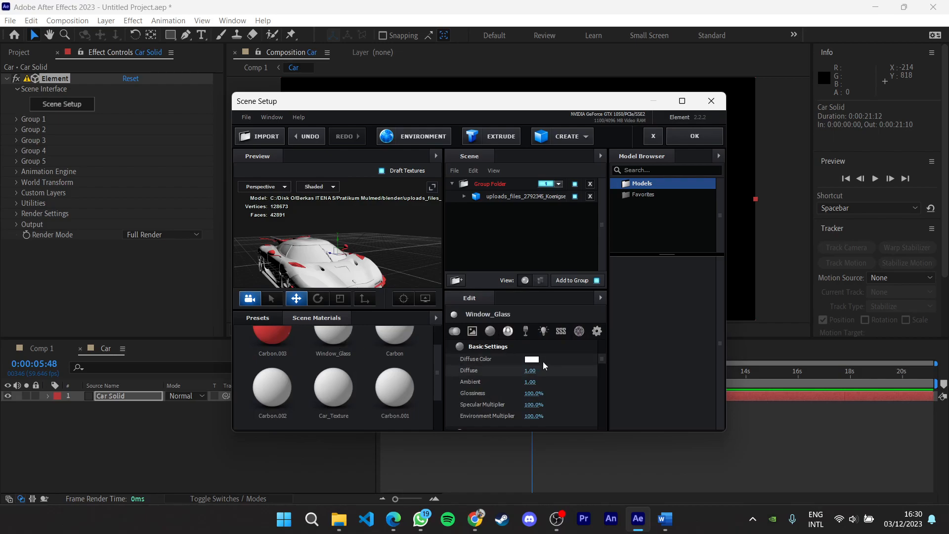
click(537, 360)
click(530, 430)
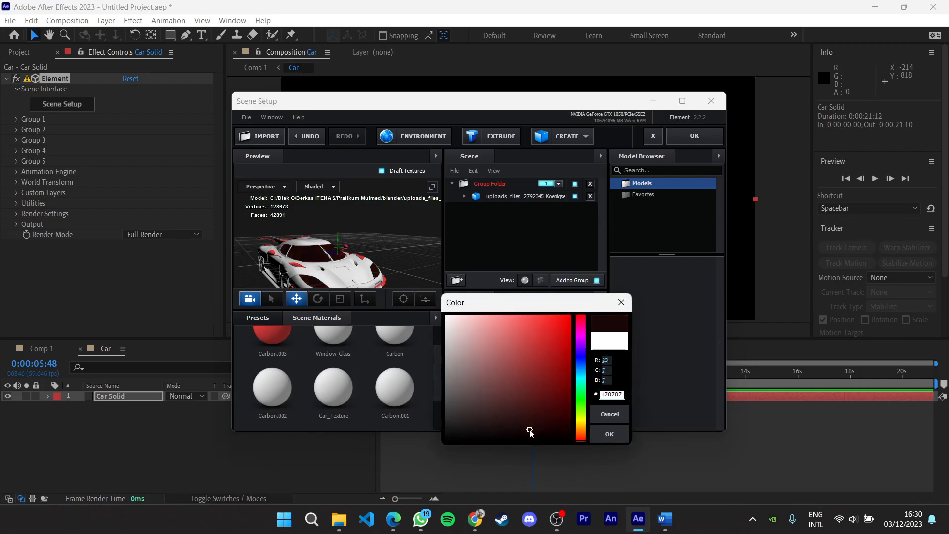
click(611, 434)
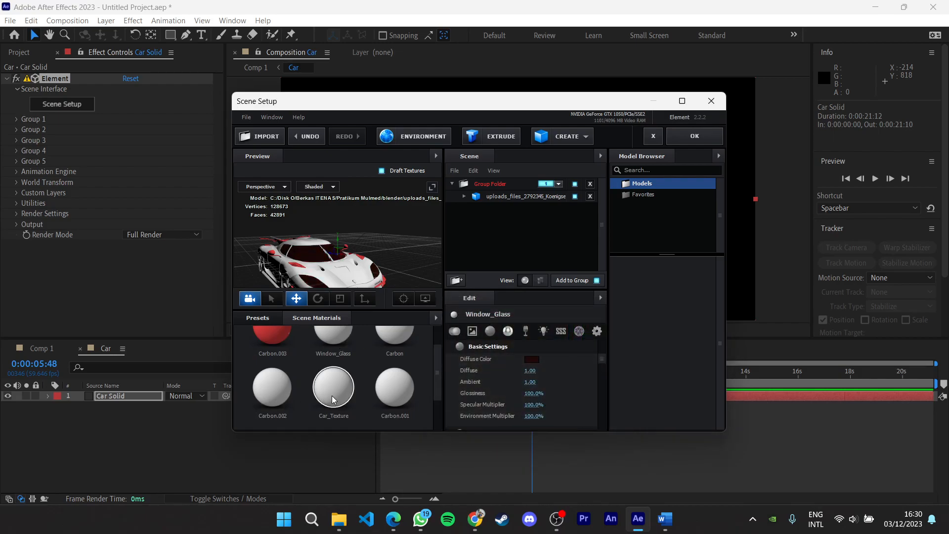
Set the diffuse color of the Car_Texture material to a muted reddish brown
click(532, 359)
click(526, 374)
drag(526, 375, 486, 369)
click(612, 434)
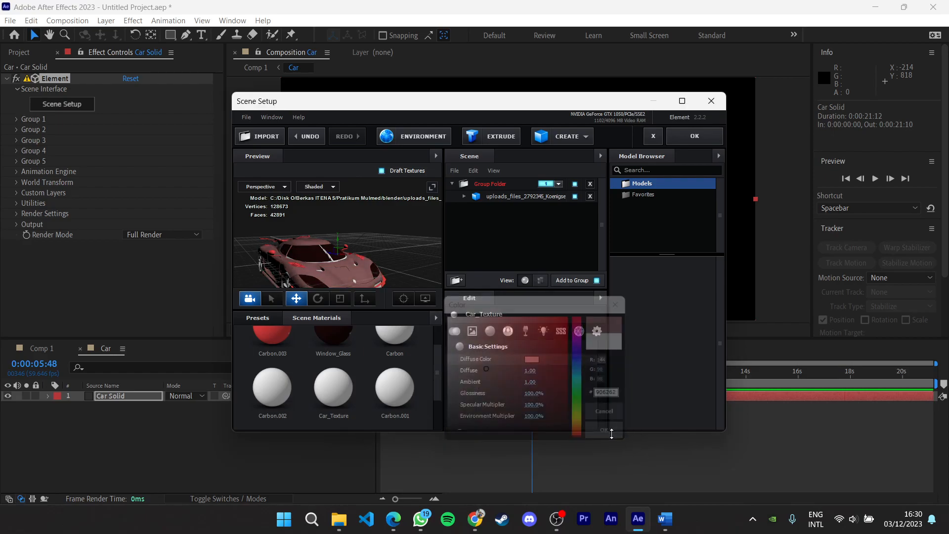
scroll(509, 365, down, 5)
scroll(514, 368, up, 1)
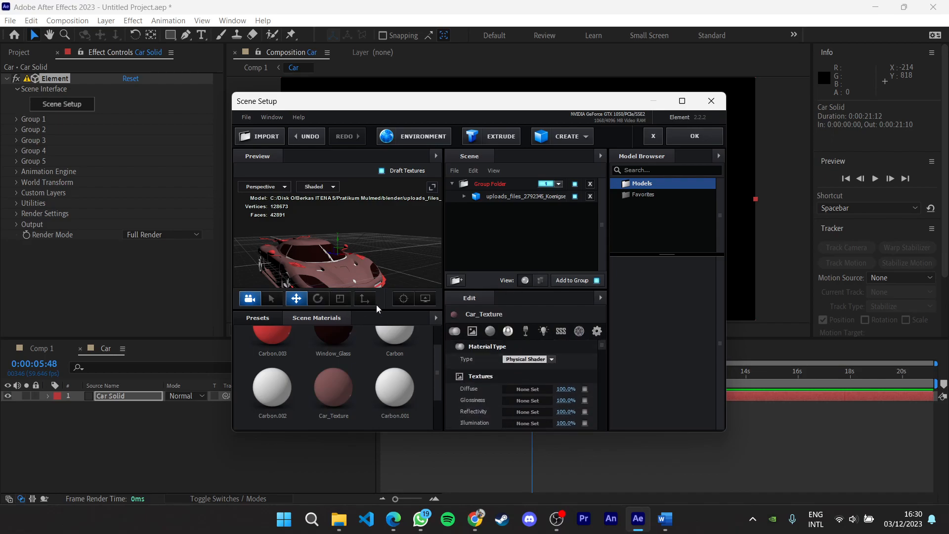
scroll(539, 391, down, 5)
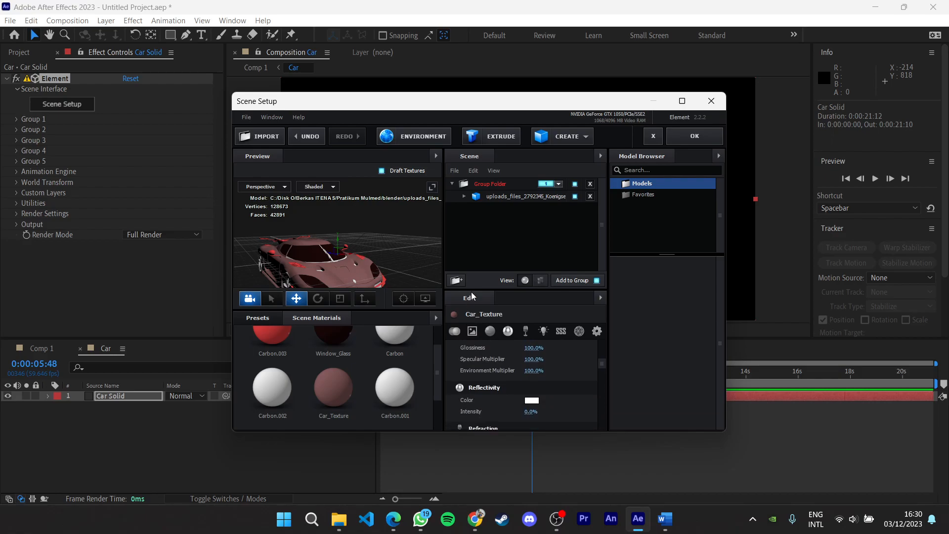
scroll(521, 331, up, 5)
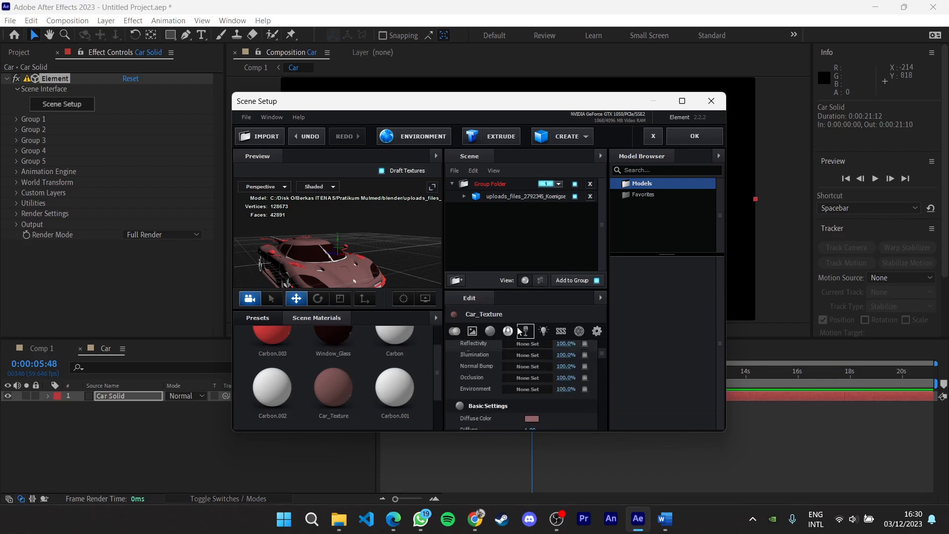
Set the Koenigsegg model's alignment to Bottom so the car rests on the ground grid
click(490, 197)
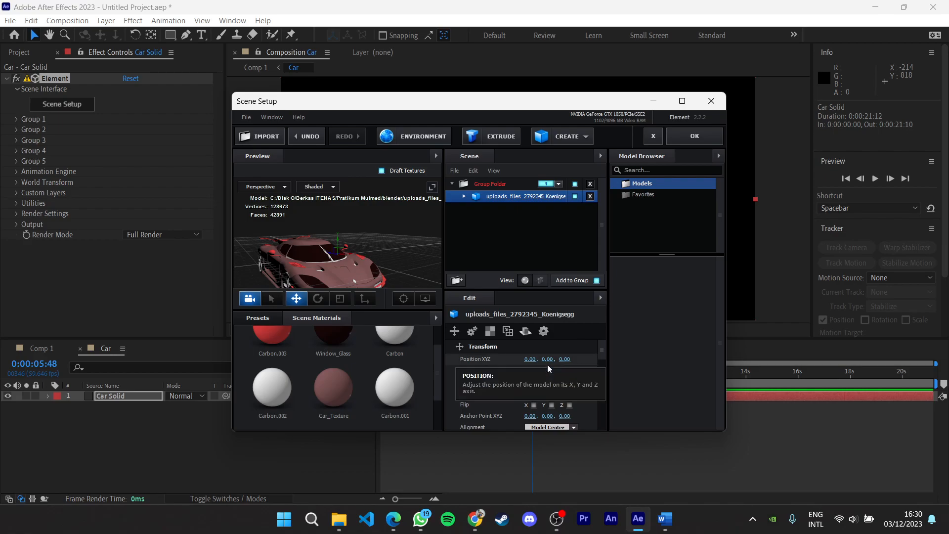
drag(435, 258, 399, 251)
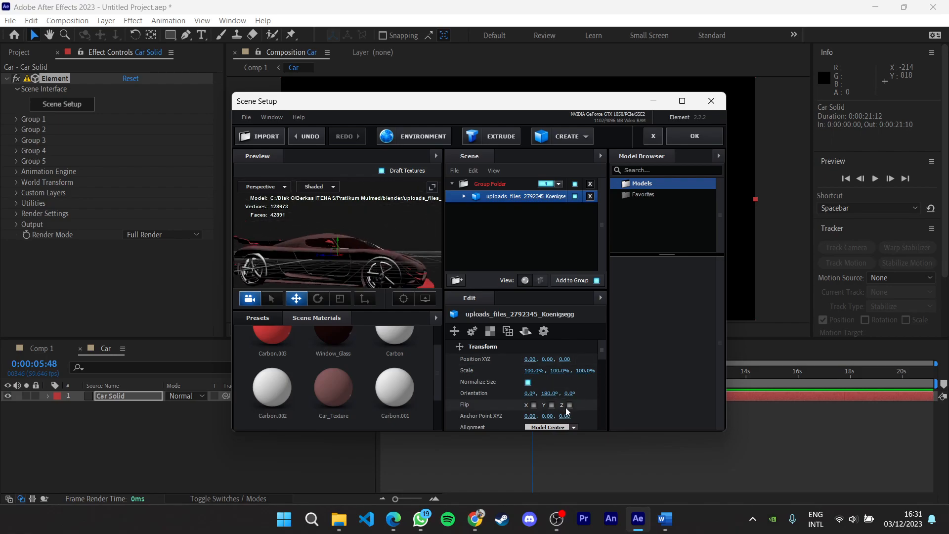
scroll(568, 412, down, 2)
click(574, 393)
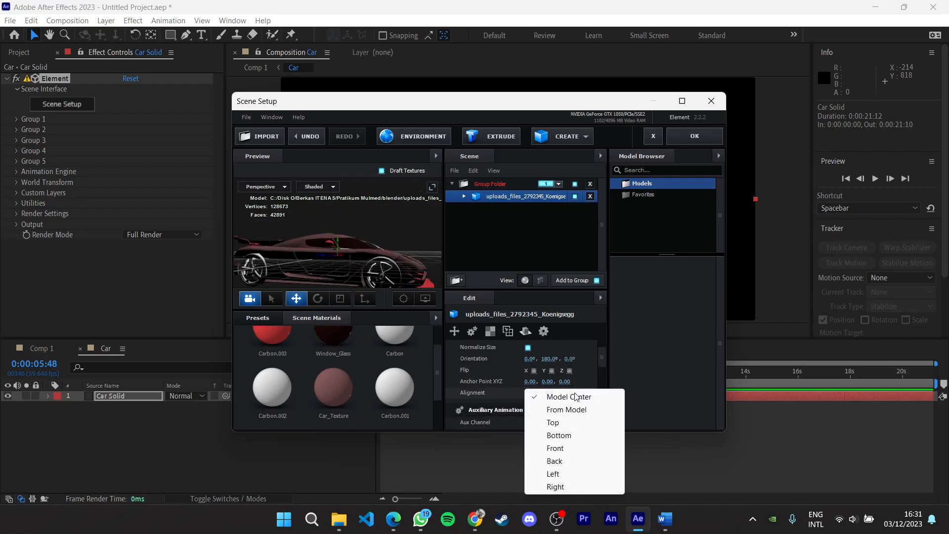
mouse_move(356, 275)
mouse_down()
mouse_move(316, 252)
mouse_move(284, 256)
mouse_move(292, 267)
mouse_move(367, 265)
mouse_move(328, 263)
mouse_move(357, 264)
mouse_up()
click(573, 392)
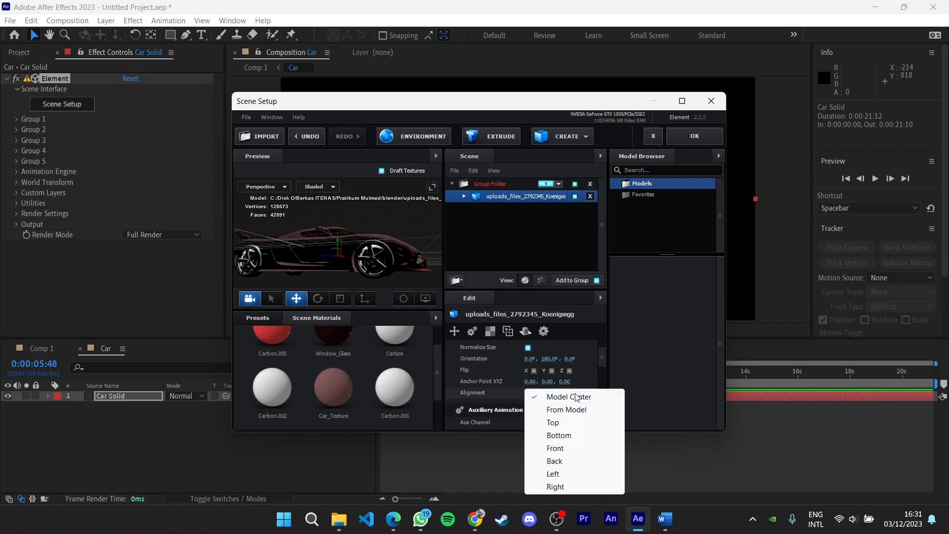
click(559, 435)
drag(355, 253, 268, 271)
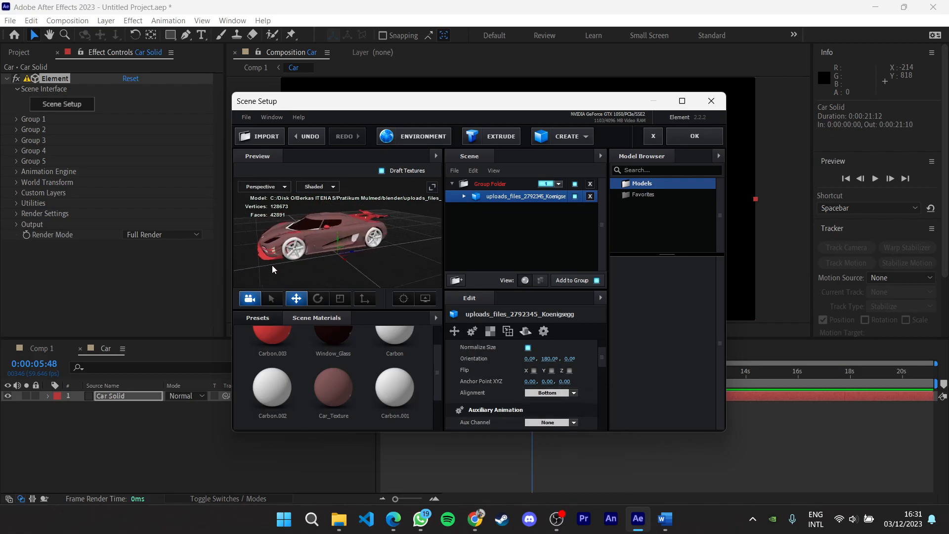
Rotate the car model to an orientation of 180.0°, 312.3°, 180.0° and apply the scene setup
drag(385, 246, 370, 262)
click(318, 298)
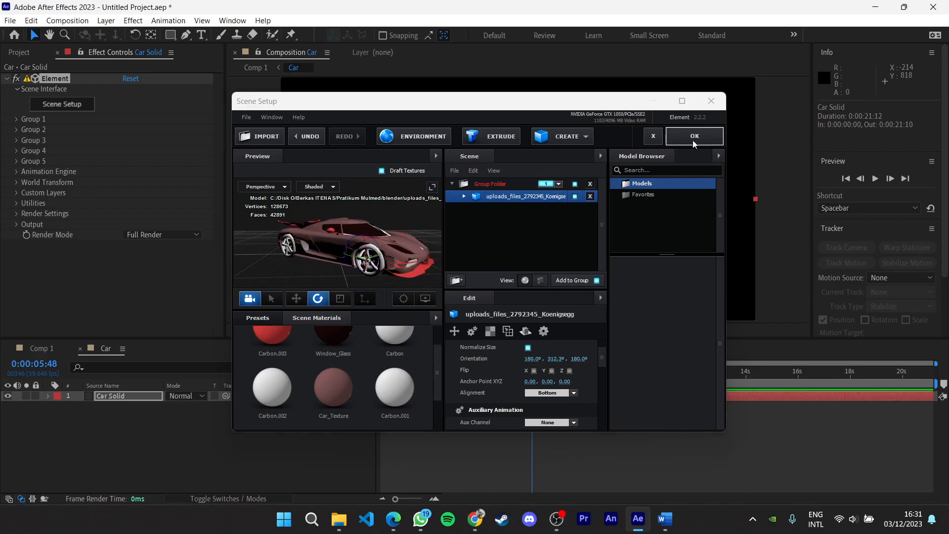
click(695, 136)
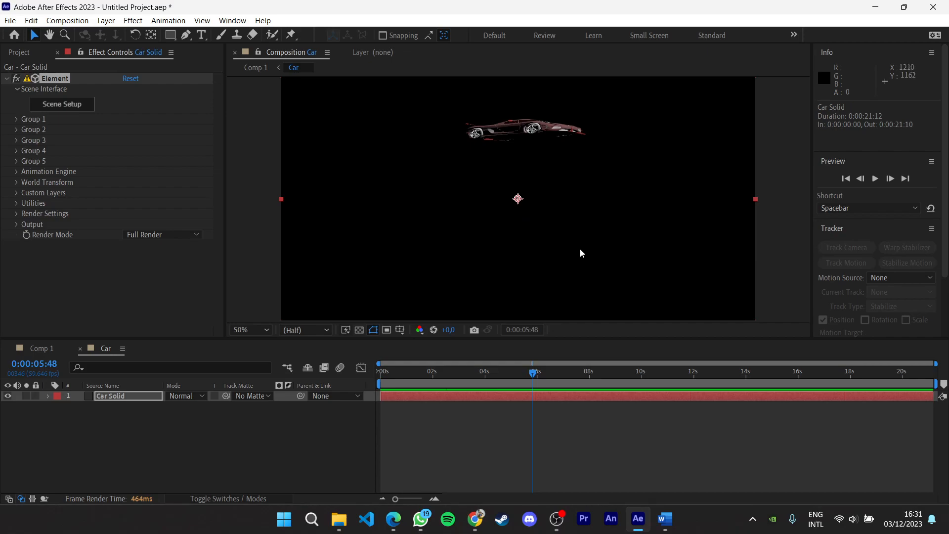
In Comp 1, enlarge the Car layer to a scale of 817%, 933%, 394%
click(34, 348)
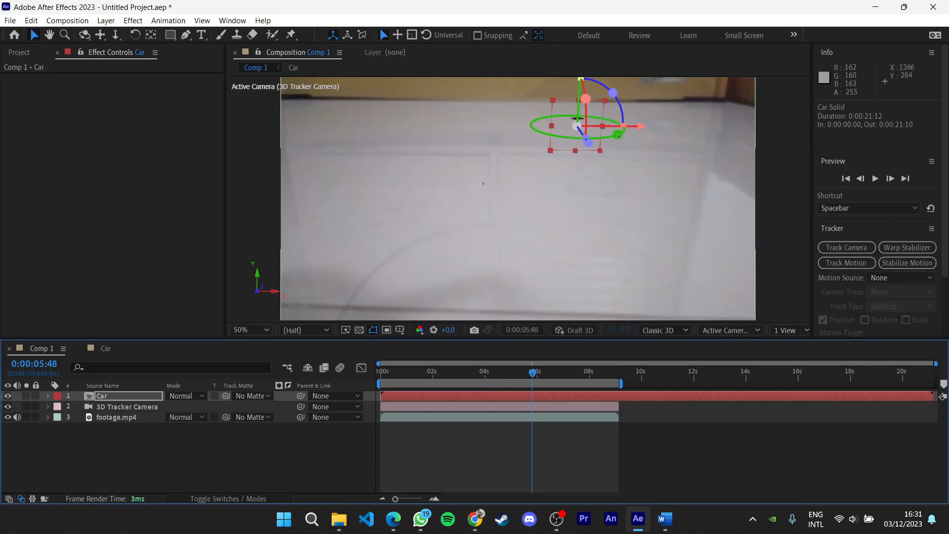
drag(586, 98, 627, 186)
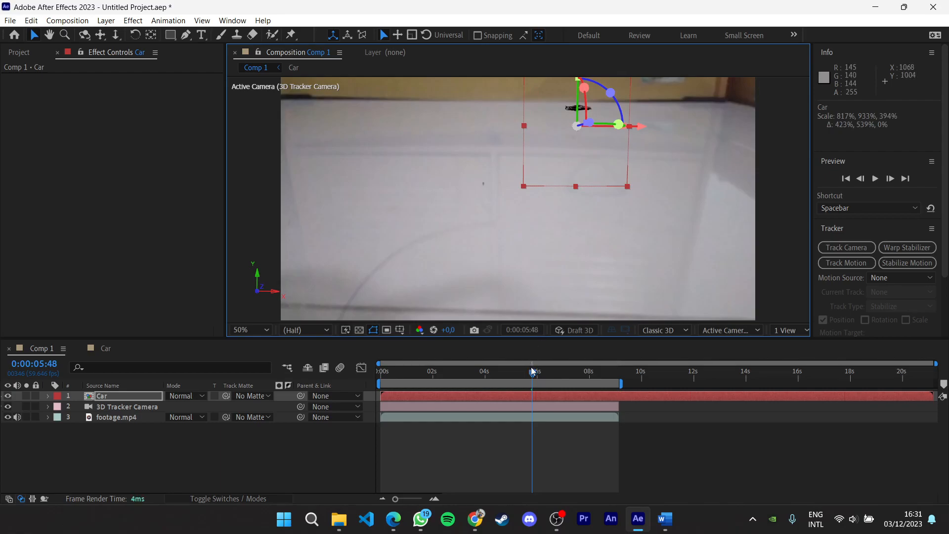
At 0:00:02:35, tilt the Car layer to an orientation of 26.1°, 357.4°, 359.5° and return to the Car composition
drag(528, 376, 448, 386)
drag(619, 170, 600, 171)
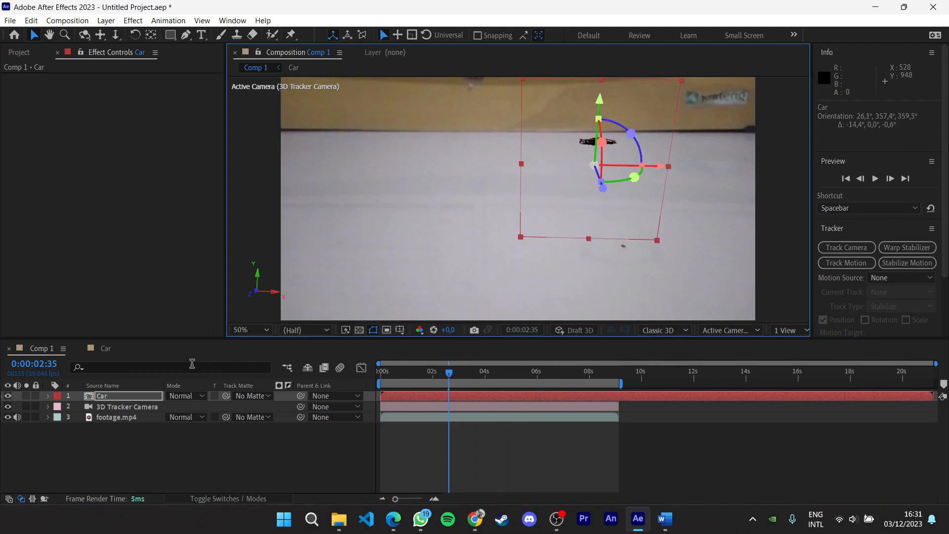
click(103, 351)
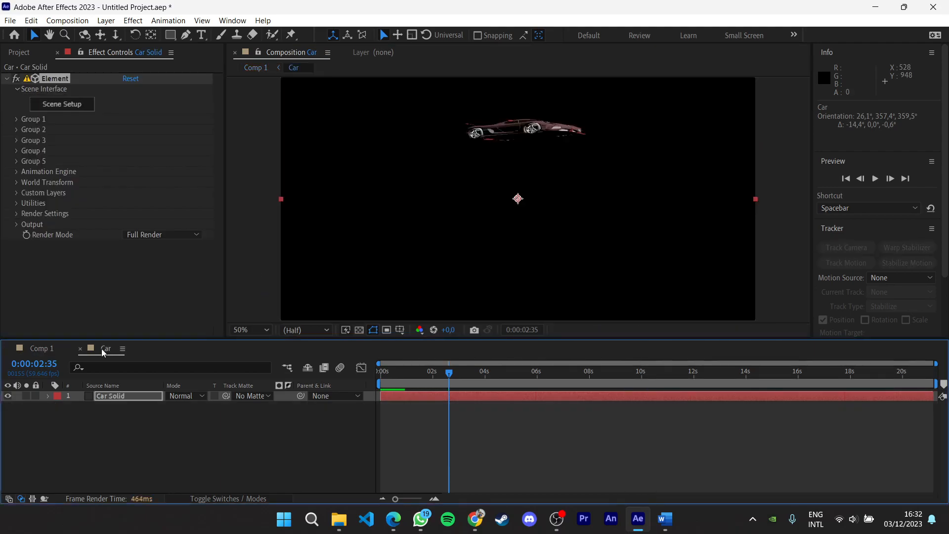
Scale the Koenigsegg model to 300% on all axes in the scene setup and apply it
click(76, 107)
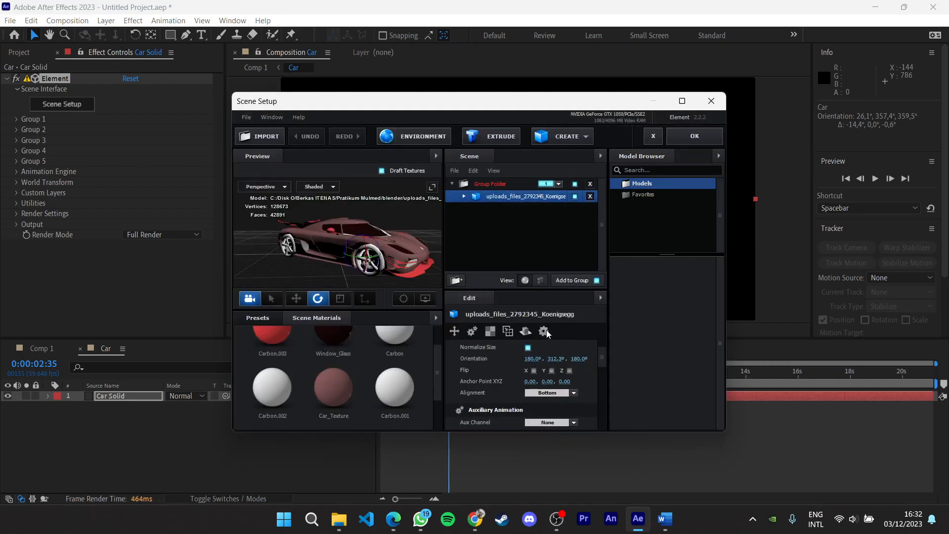
scroll(543, 368, up, 2)
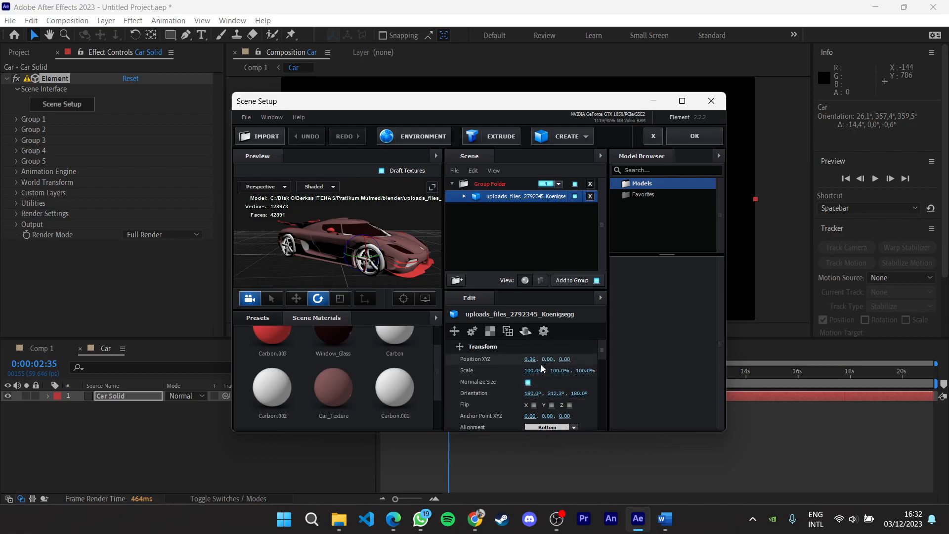
click(534, 372)
text(300)
key(Return)
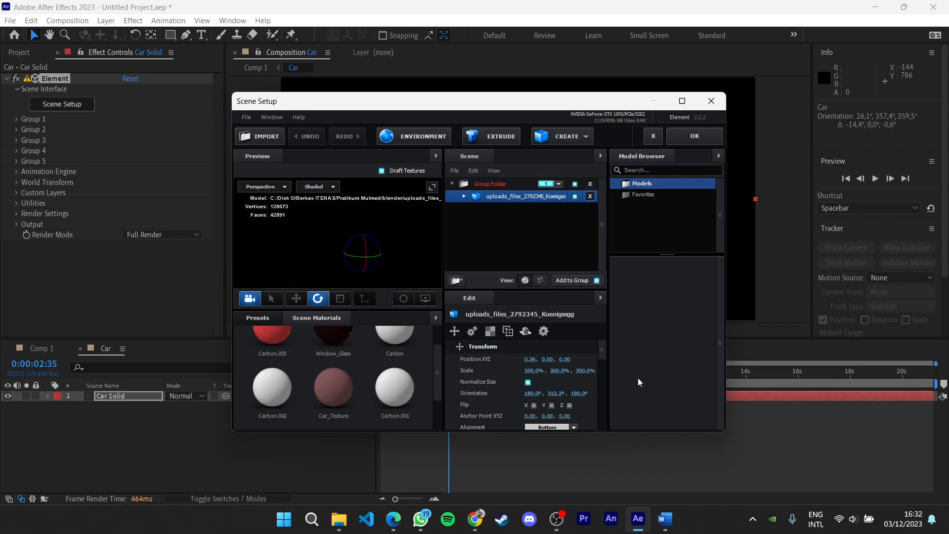
scroll(347, 242, down, 5)
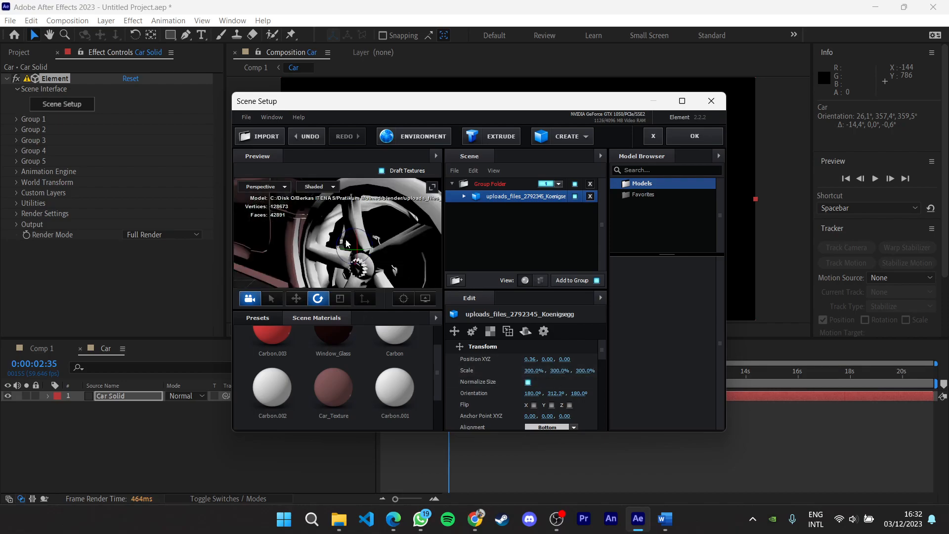
scroll(347, 243, down, 3)
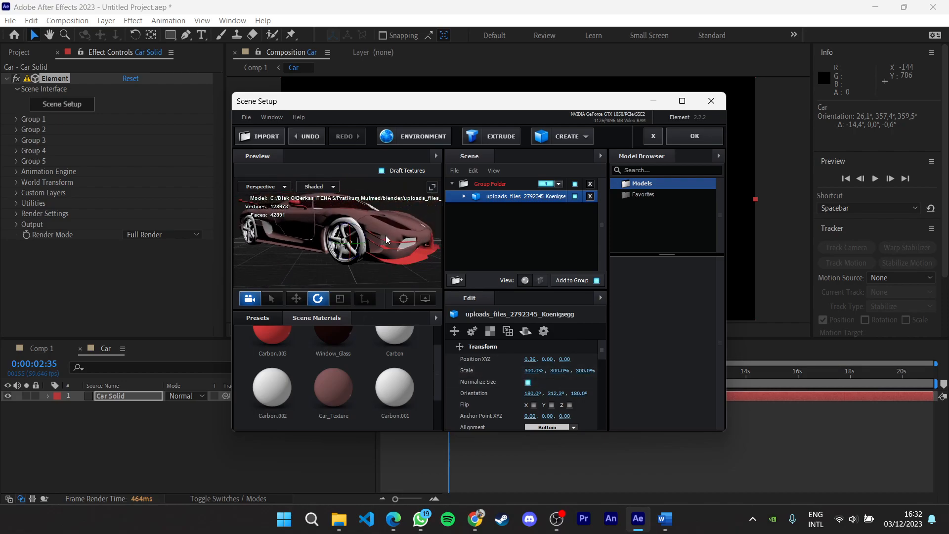
click(694, 135)
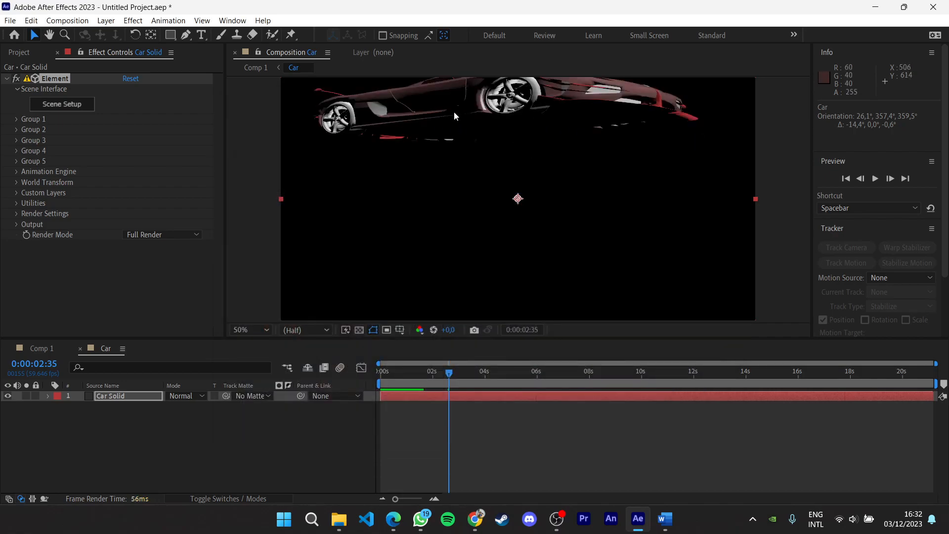
In Comp 1, tilt the Car layer to an orientation of 15.7°, 357.6°, 359.1°
drag(519, 112, 515, 142)
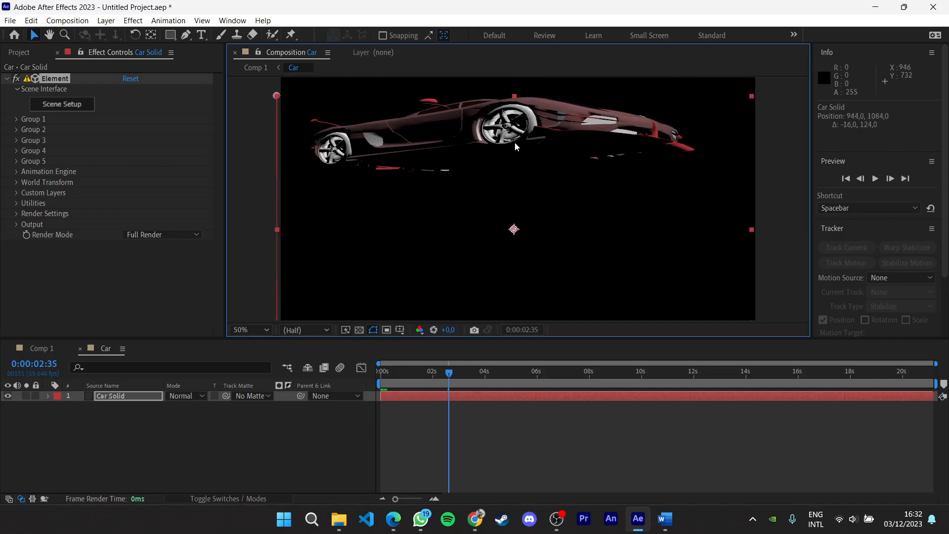
click(48, 346)
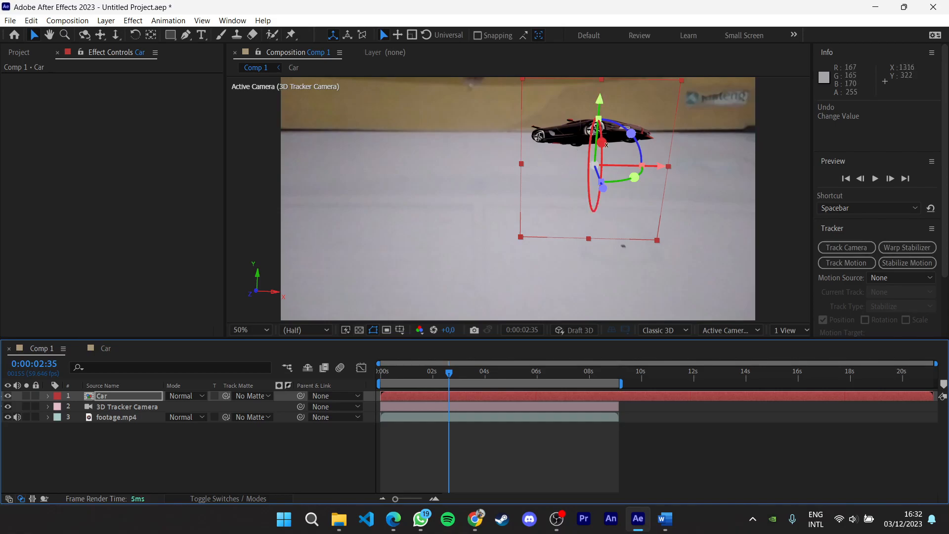
mouse_move(602, 143)
mouse_down()
mouse_move(598, 131)
mouse_move(600, 141)
mouse_up()
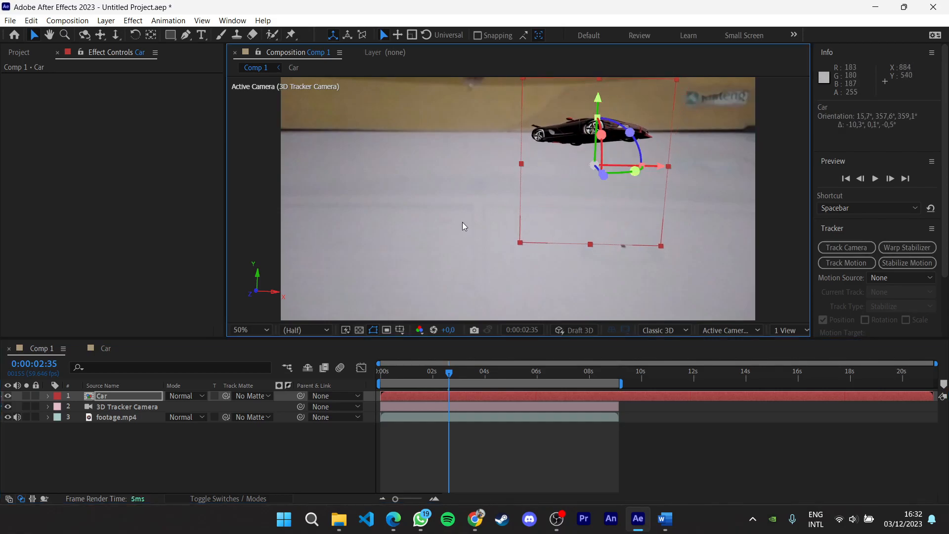
In the Car composition, create a group null for Element's Group 1 and select it
click(99, 347)
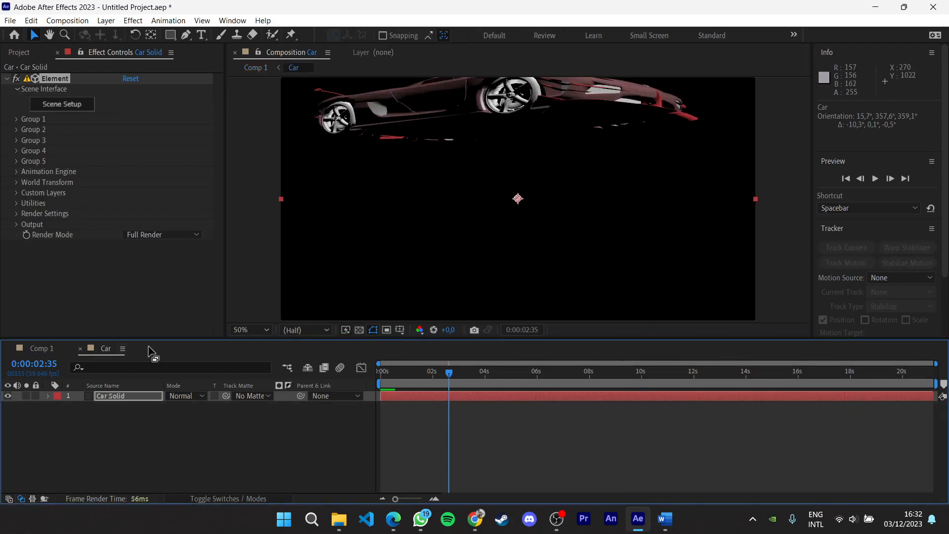
click(17, 119)
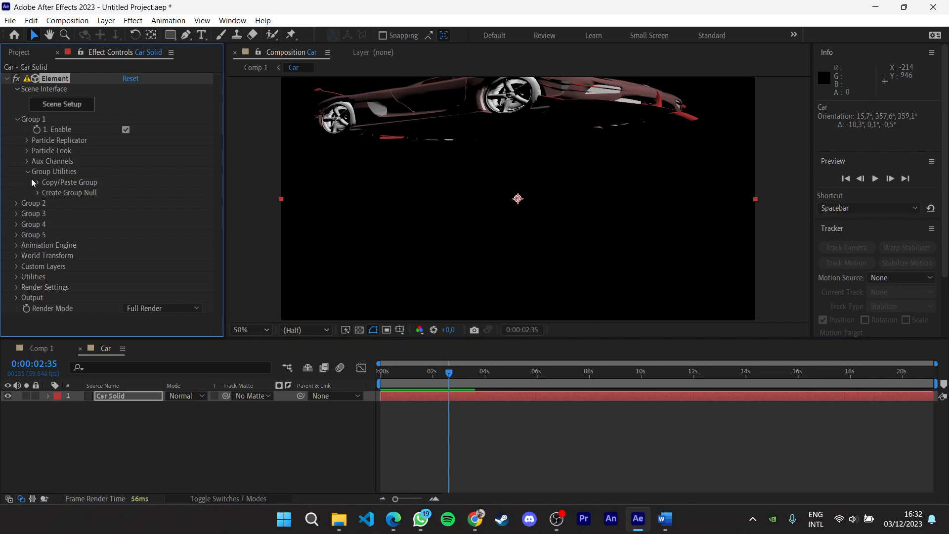
click(38, 193)
click(66, 207)
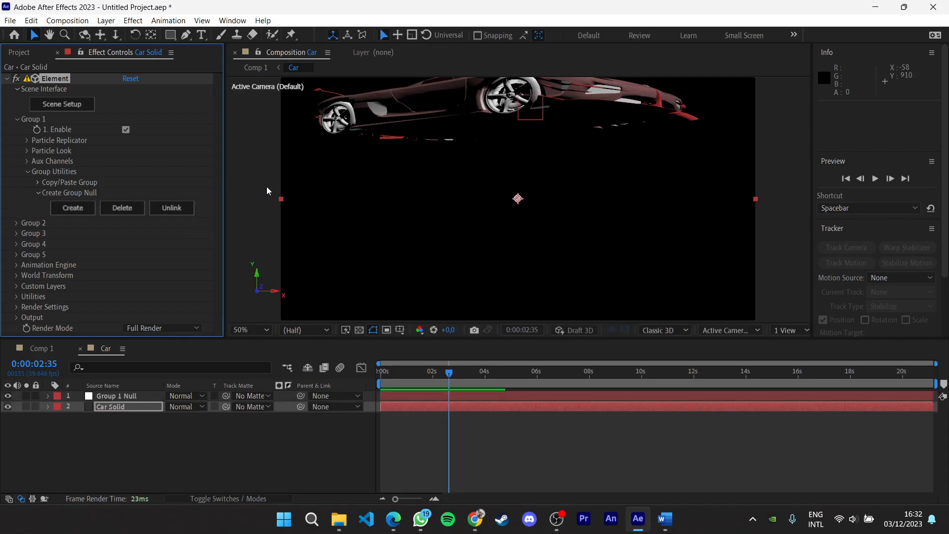
click(125, 396)
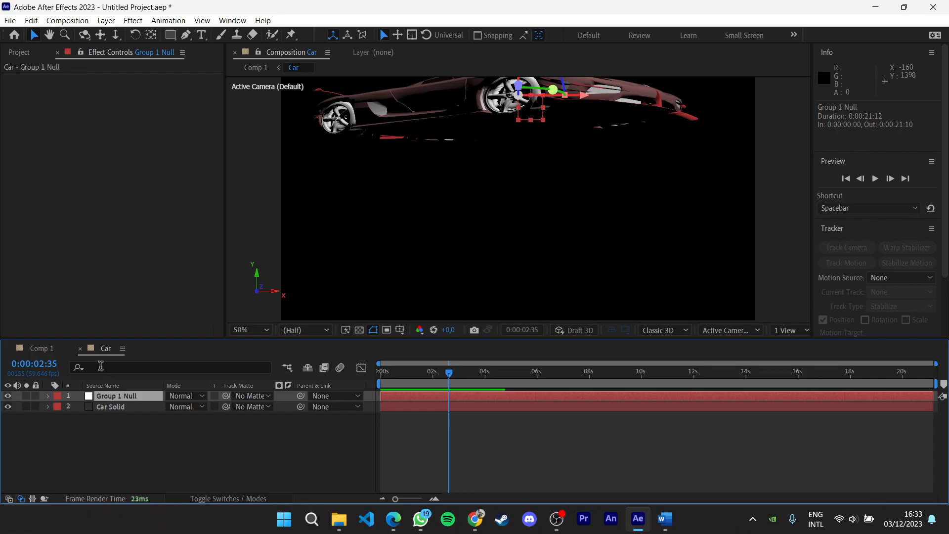
Compare the car in both compositions and check the Car layer's position values in Comp 1
click(39, 354)
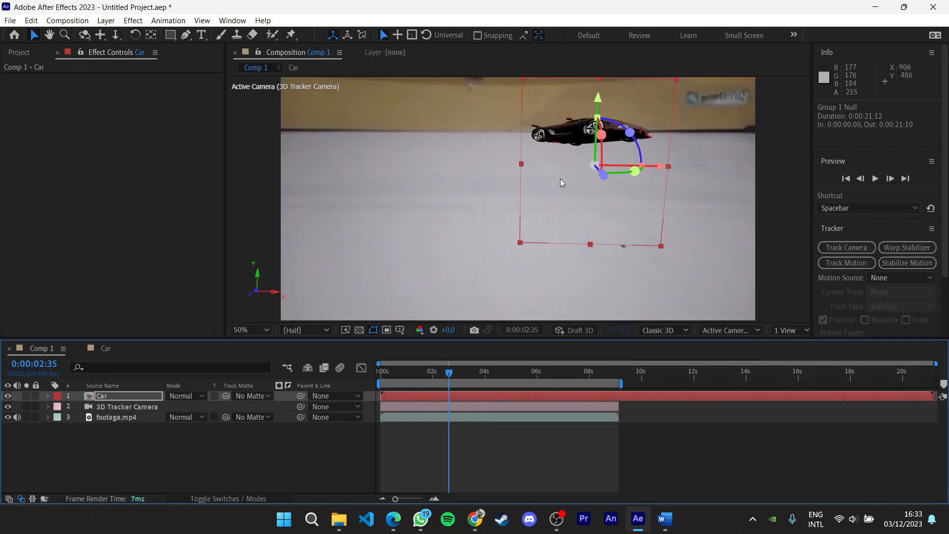
click(94, 349)
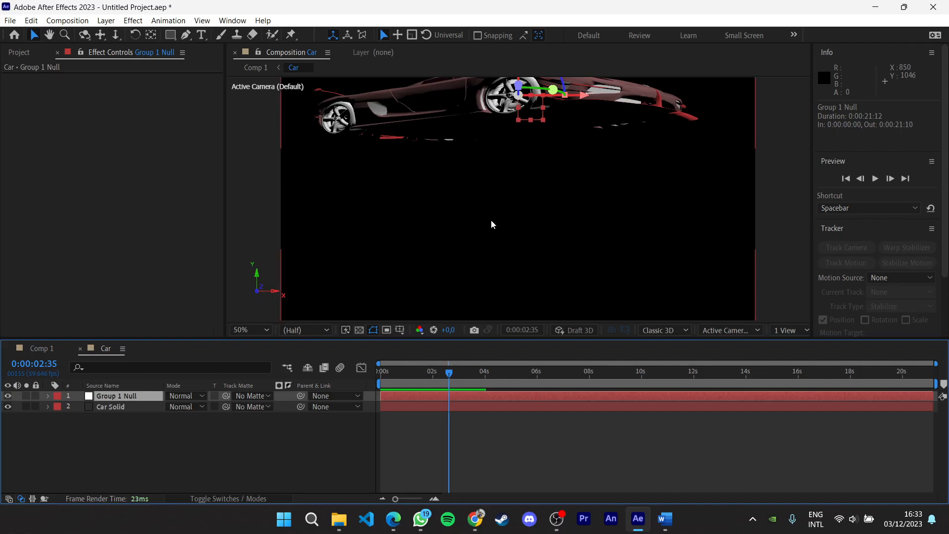
click(31, 346)
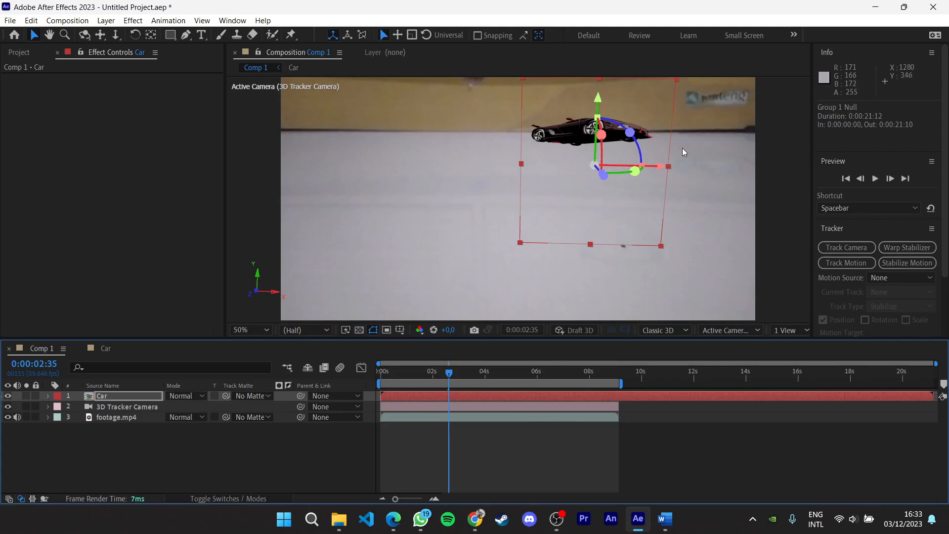
right_click(585, 139)
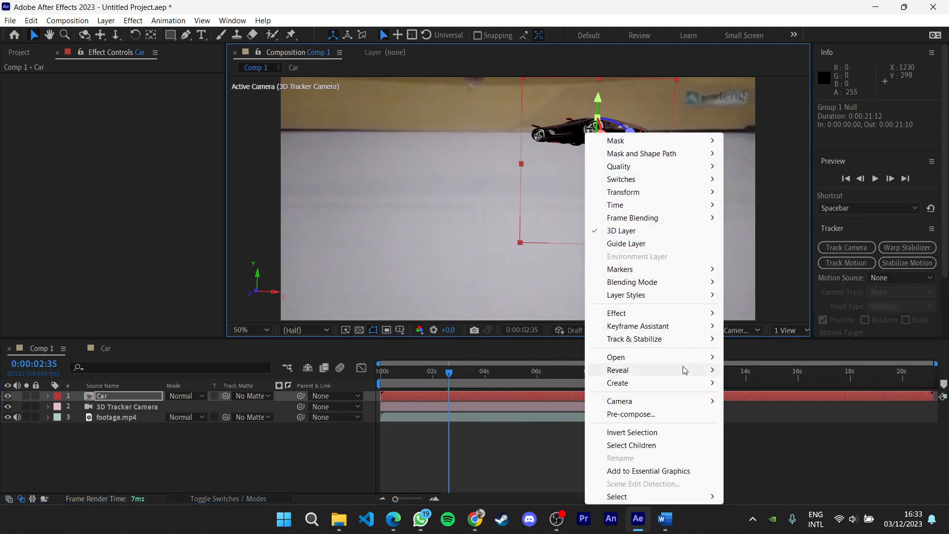
mouse_move(706, 321)
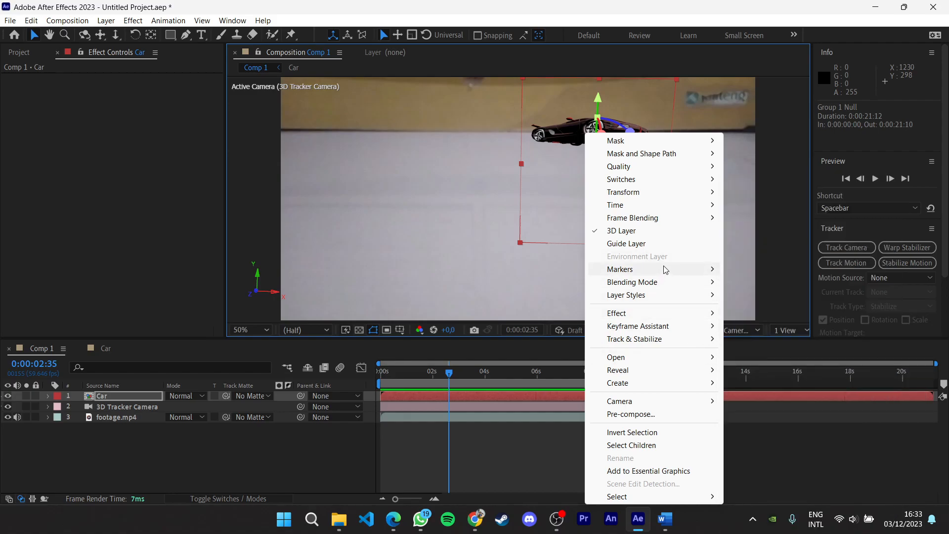
mouse_move(683, 303)
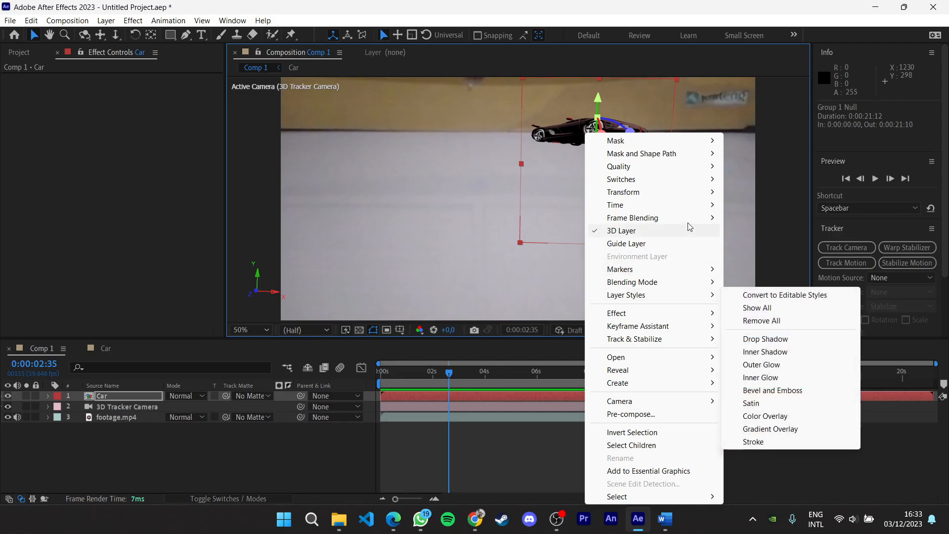
mouse_move(708, 192)
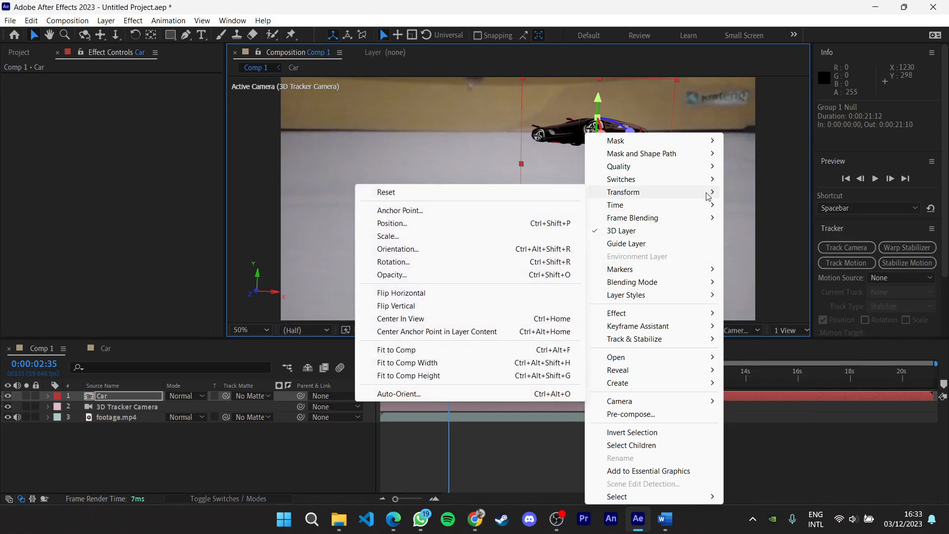
click(428, 225)
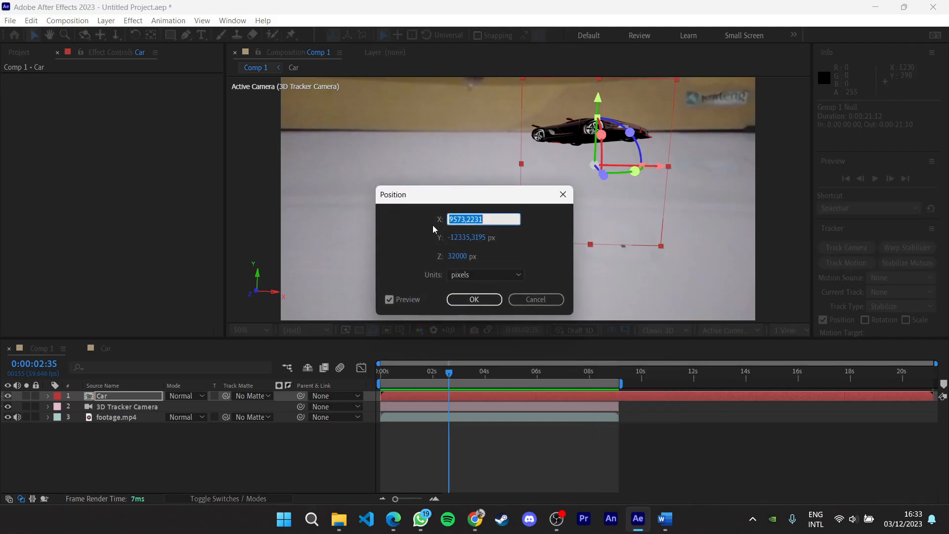
click(477, 301)
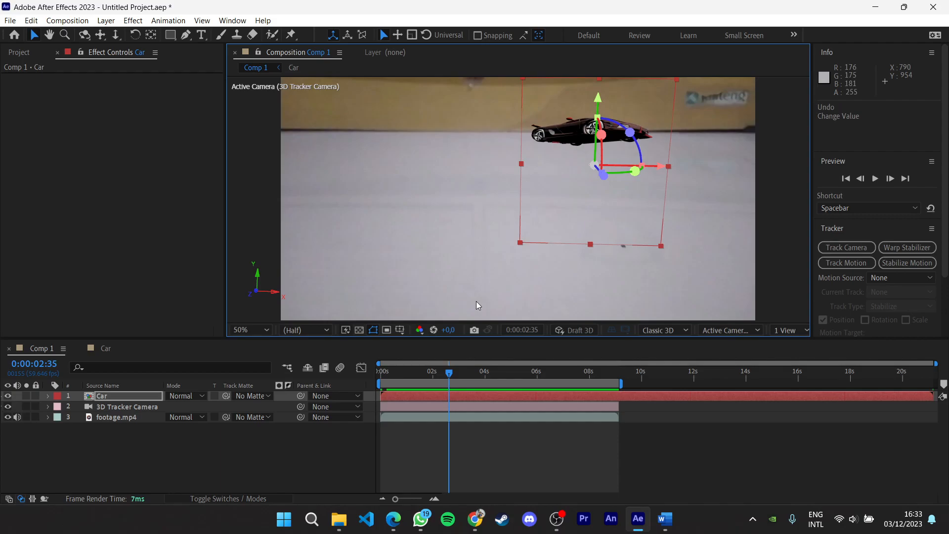
Copy the X position value of the Car layer in Comp 1
right_click(587, 173)
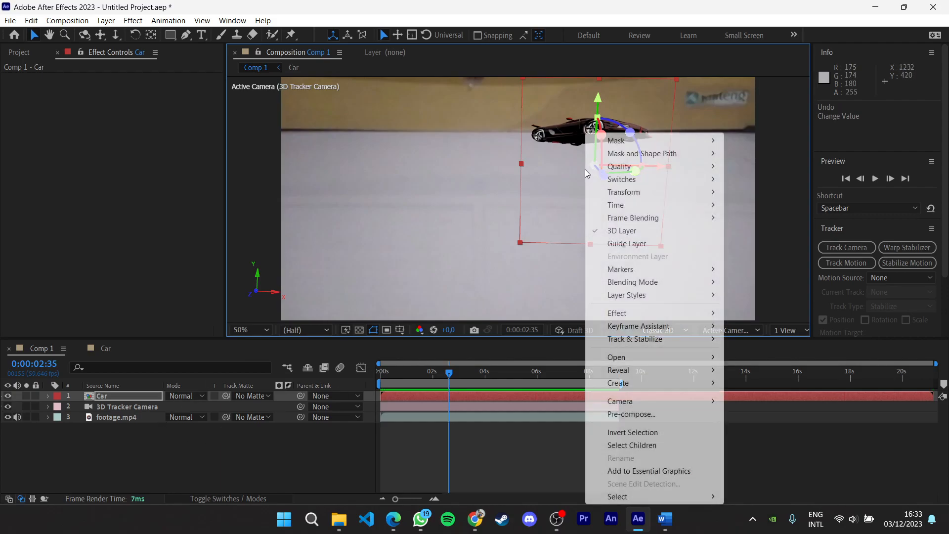
mouse_move(642, 193)
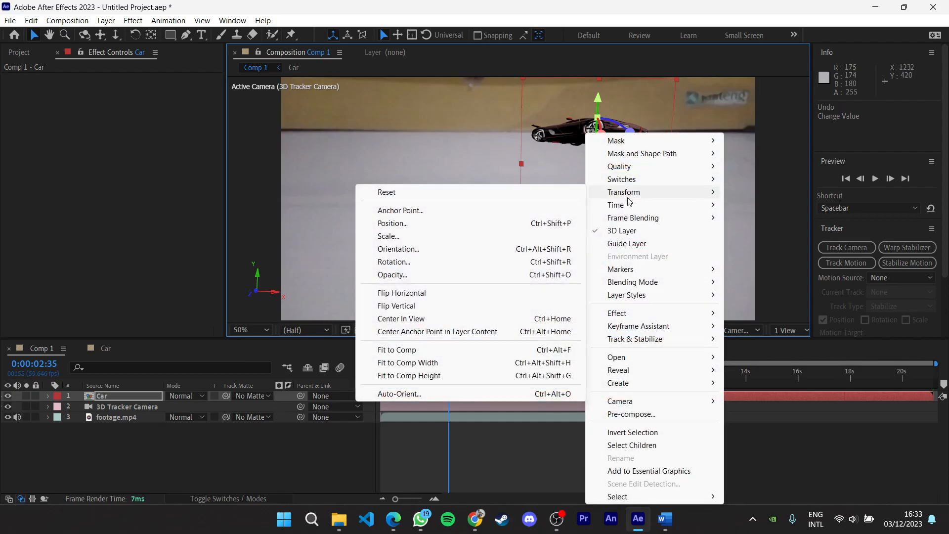
click(440, 224)
key(ctrl+c)
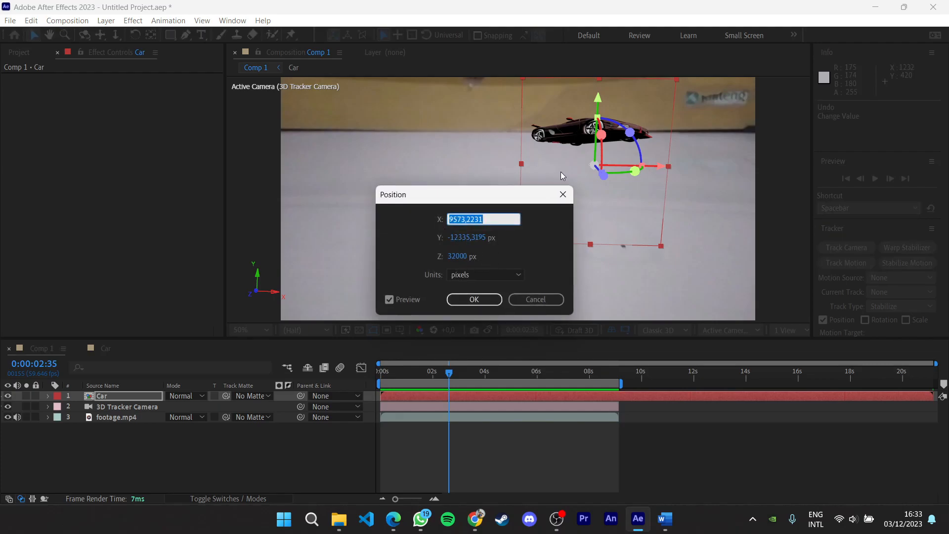
key(Return)
In the Car composition, set the Car Solid's X position to the copied value, 9573.2231 px
click(108, 349)
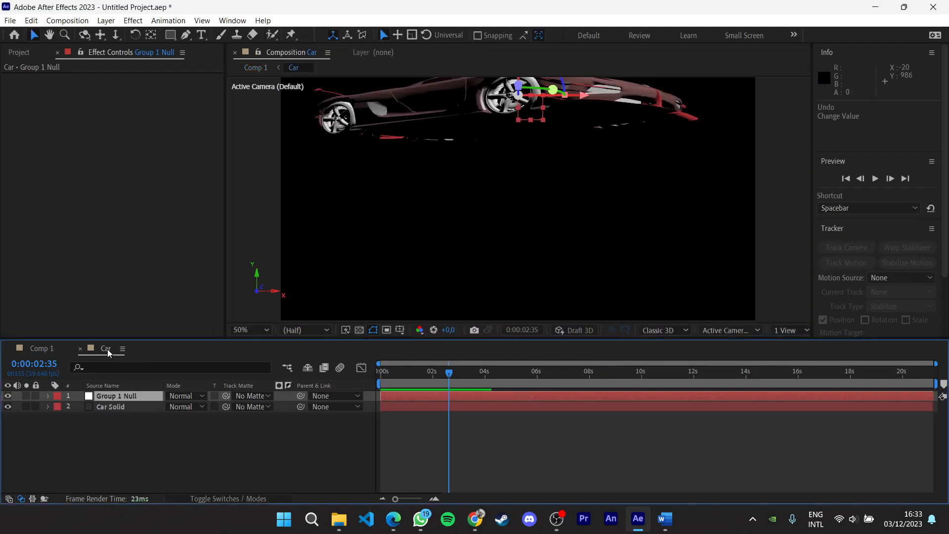
right_click(471, 120)
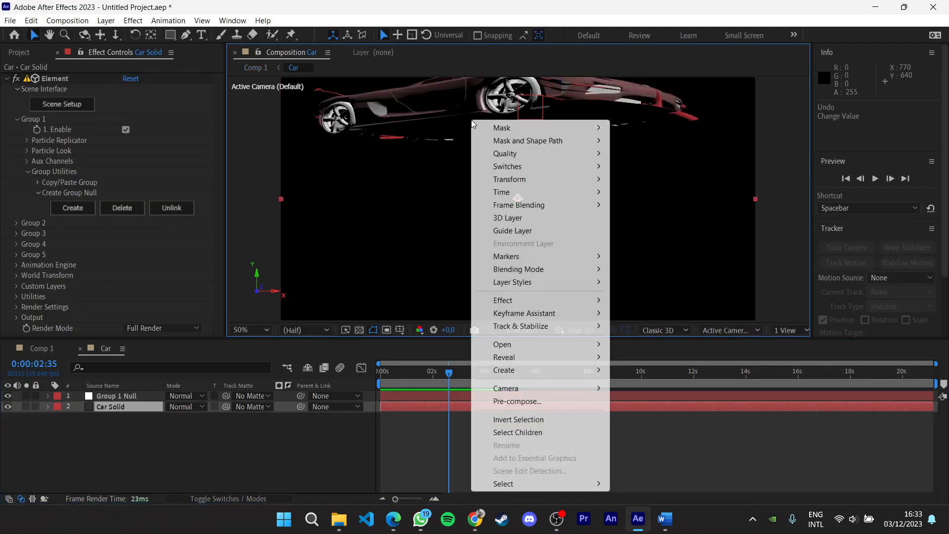
mouse_move(570, 179)
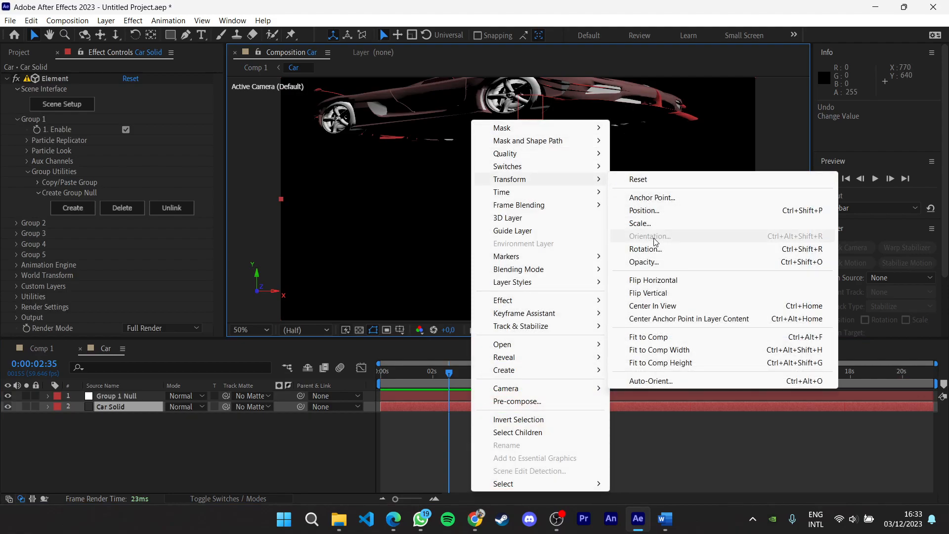
click(657, 210)
key(ctrl+v)
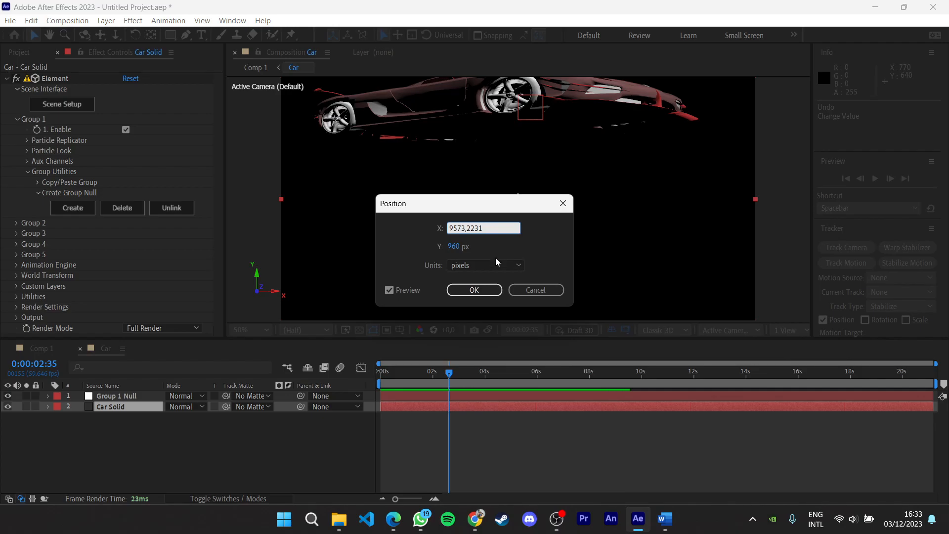
click(467, 290)
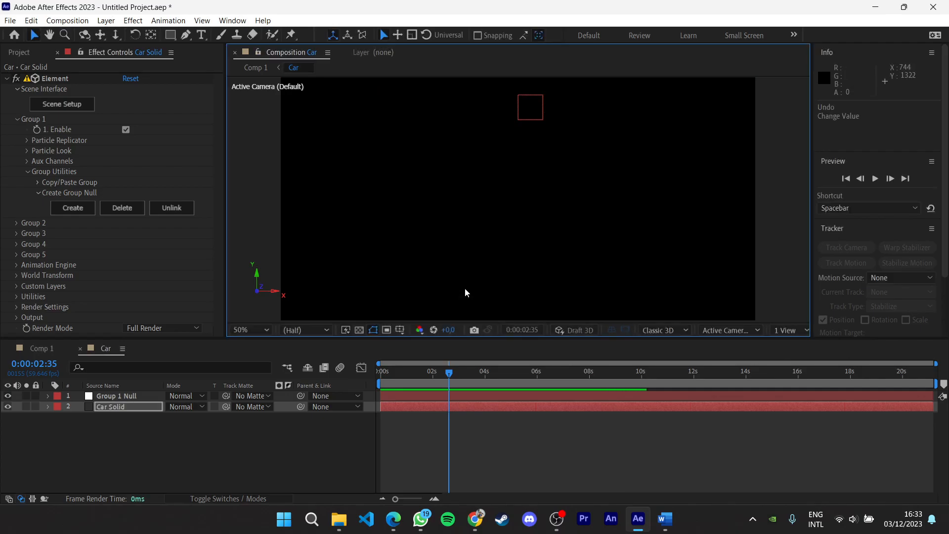
Move the Car Solid back into the Car composition's frame, to a position of about 1025, 1204
scroll(542, 159, down, 4)
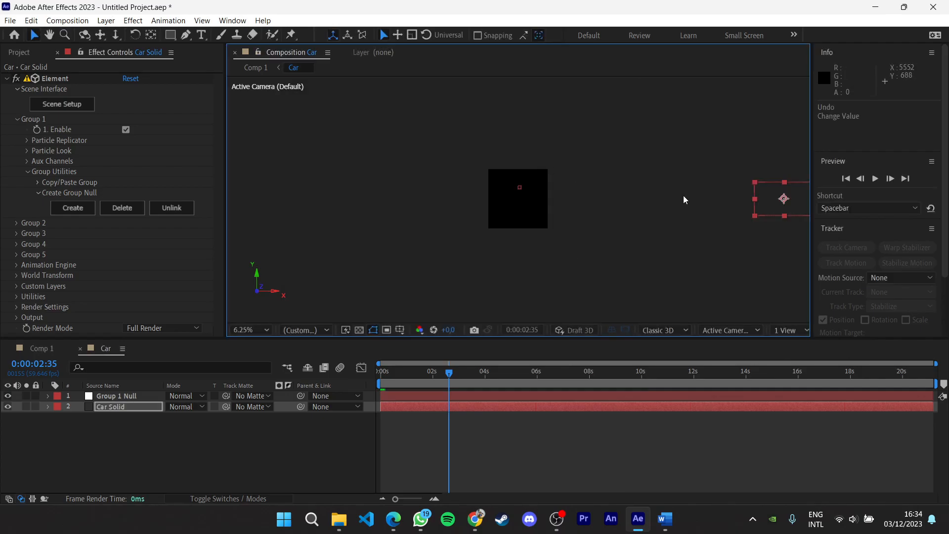
drag(783, 201, 520, 201)
scroll(521, 200, up, 4)
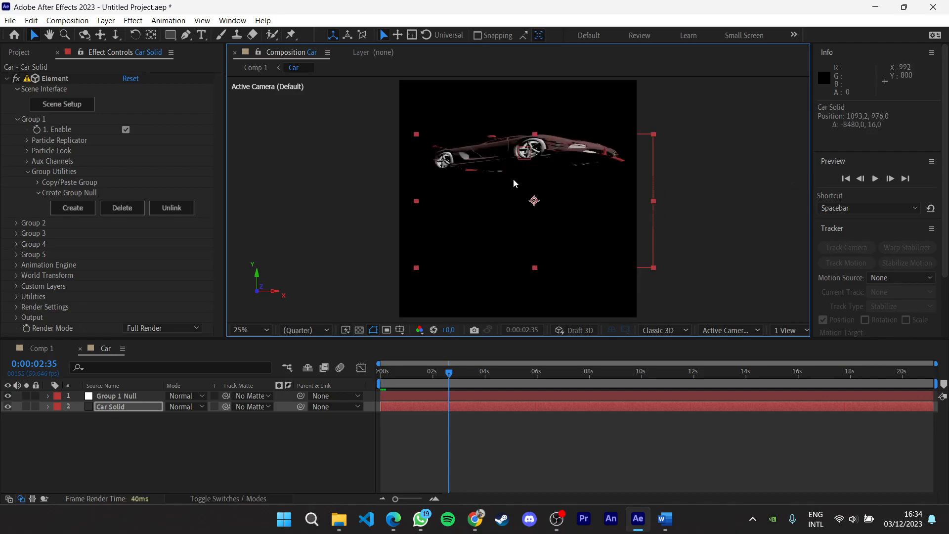
click(124, 395)
drag(488, 158, 479, 187)
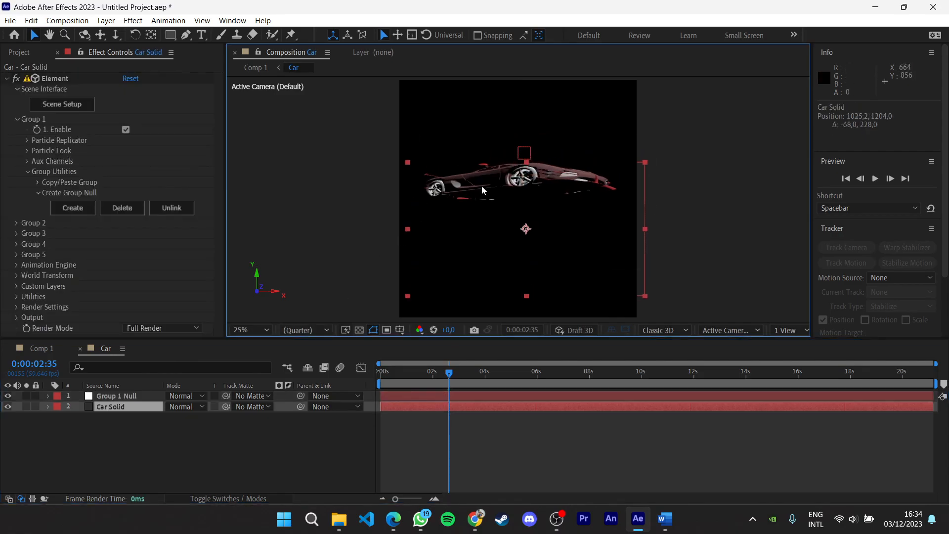
Tilt the Group 1 Null to an orientation of 34.6°, 0.0°, 0.0°
click(139, 396)
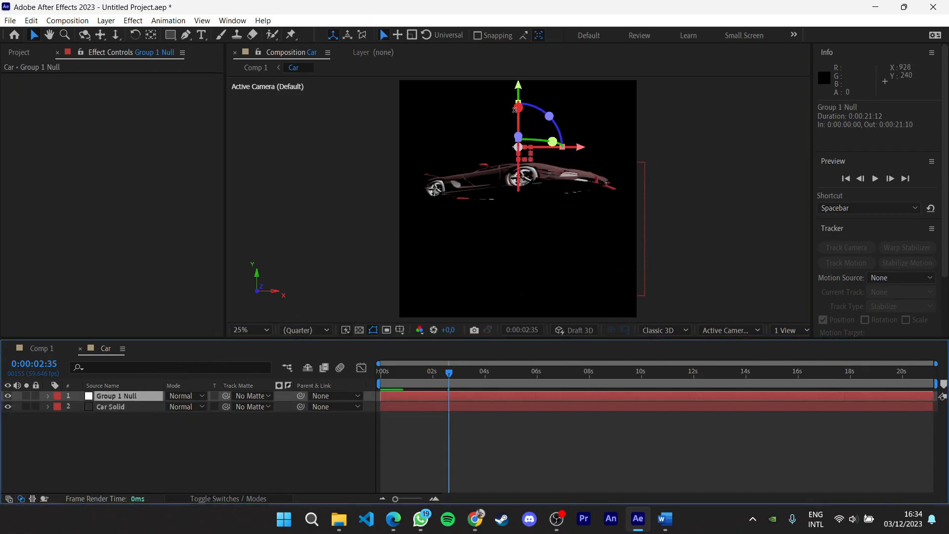
drag(518, 134, 509, 118)
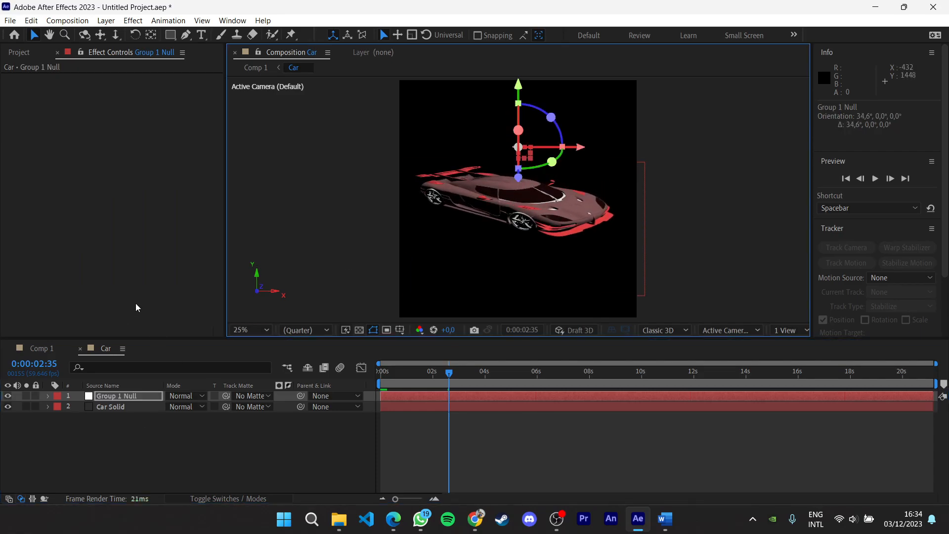
In Comp 1, move the Car layer to about 1766, -8014, 78648 and tilt it to an orientation of 349.7°, 358.2°, 358.1°
click(42, 348)
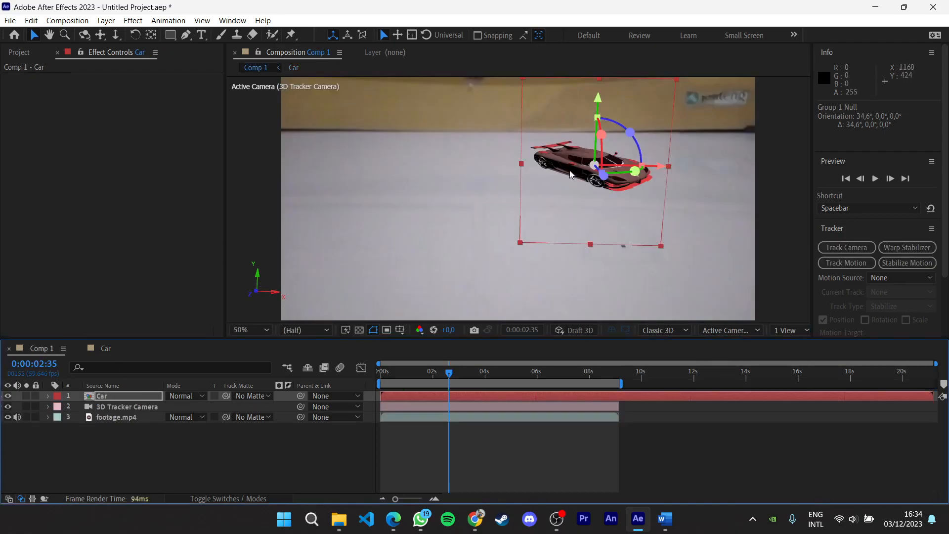
drag(572, 174, 485, 212)
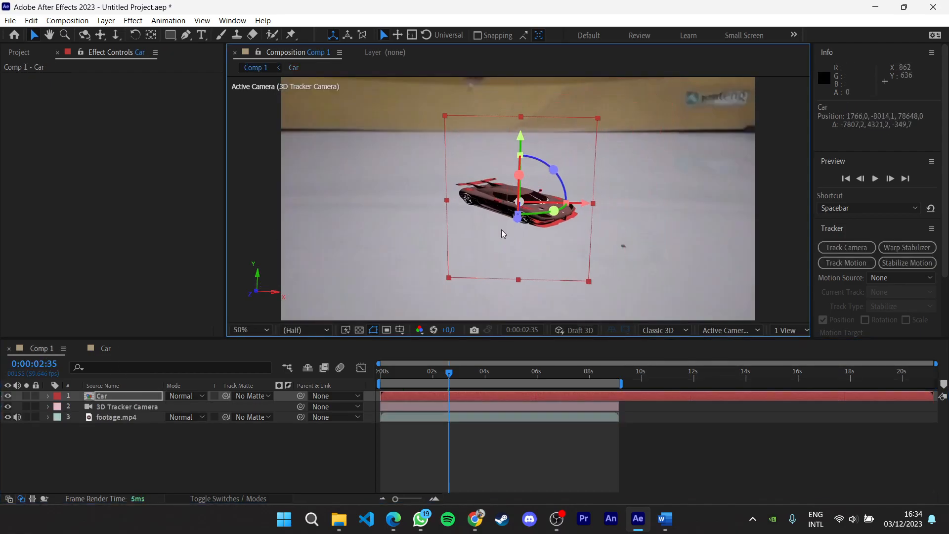
mouse_move(519, 175)
mouse_down()
mouse_move(524, 210)
mouse_move(518, 188)
mouse_up()
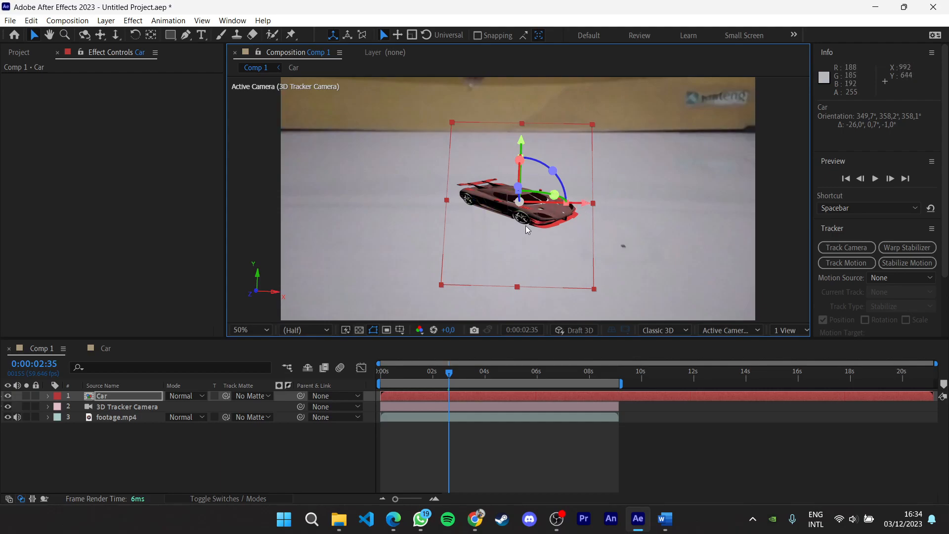
In the Car composition, tilt the Group 1 Null to an orientation of 19.3°, 0.0°, 0.0° and move the Car Solid to about 941, 1332
click(100, 349)
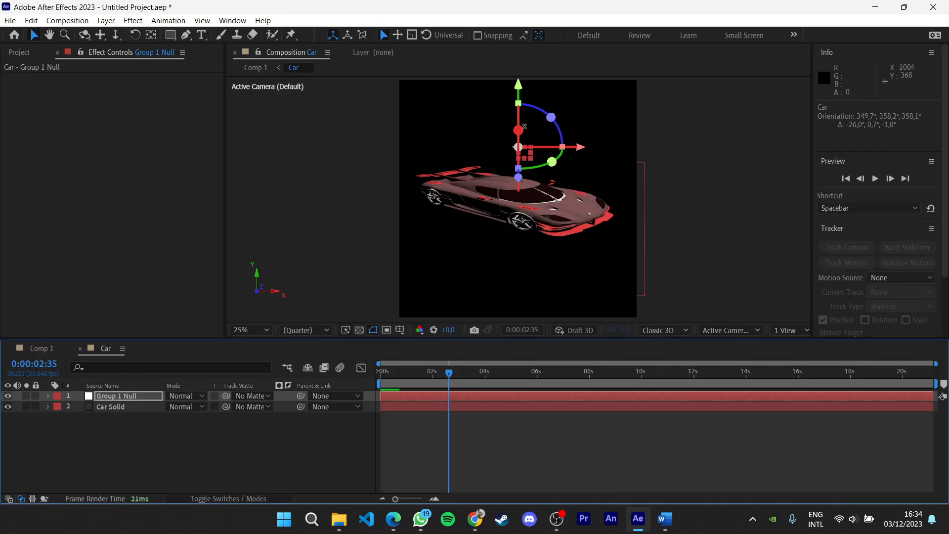
drag(518, 130, 523, 121)
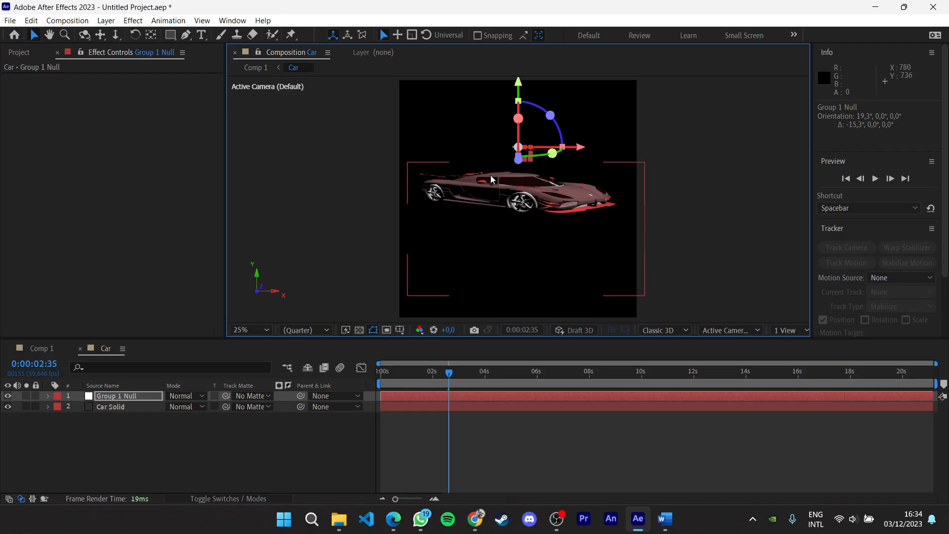
click(491, 195)
drag(492, 196, 482, 212)
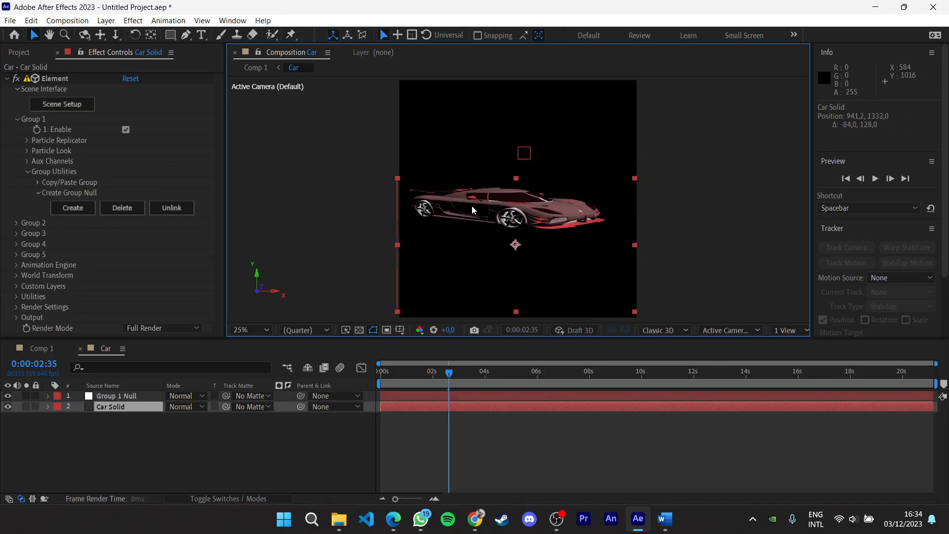
click(48, 349)
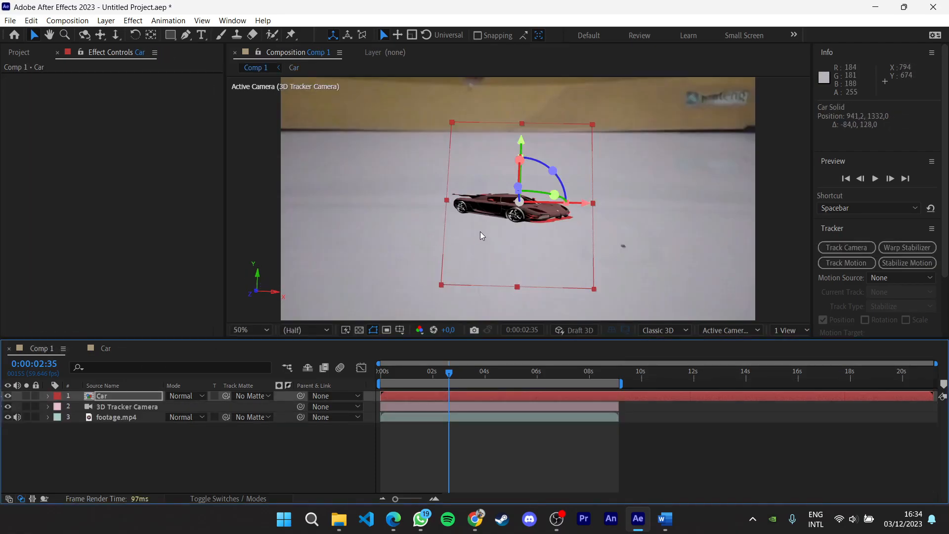
Enlarge the Car Solid in the Car composition, mainly in height, and reposition it to about 1065, 1436
click(102, 351)
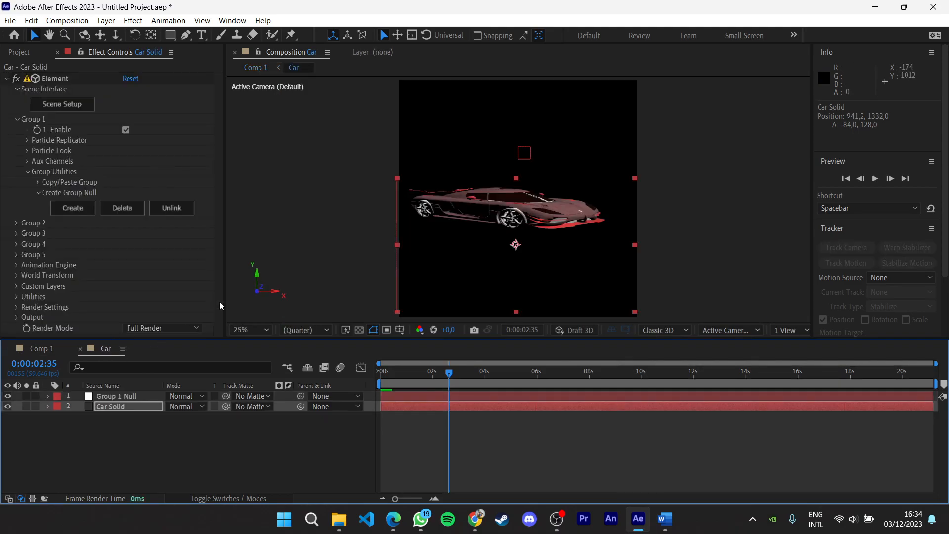
drag(636, 178, 645, 134)
drag(519, 204, 527, 196)
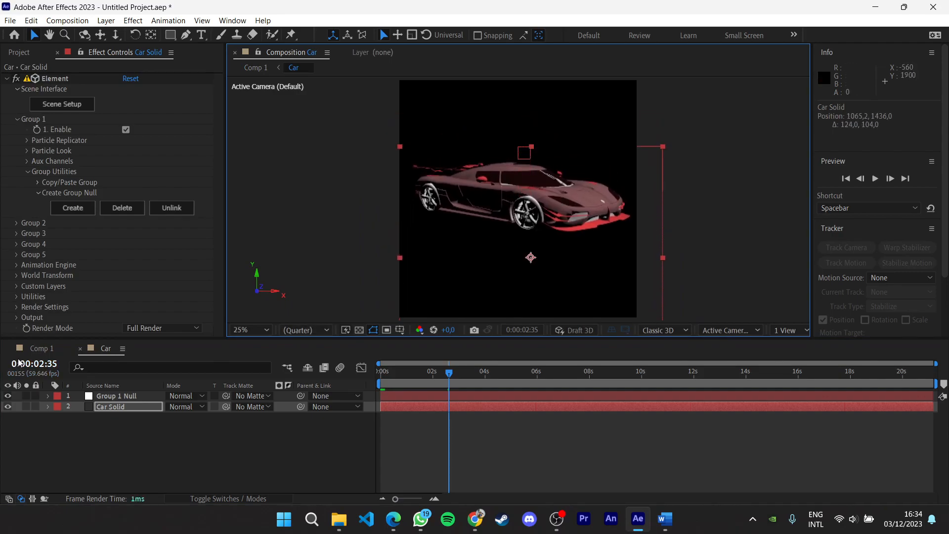
Preview Comp 1 briefly from 0:00:02:35 to check how the enlarged car sits in the footage
click(37, 350)
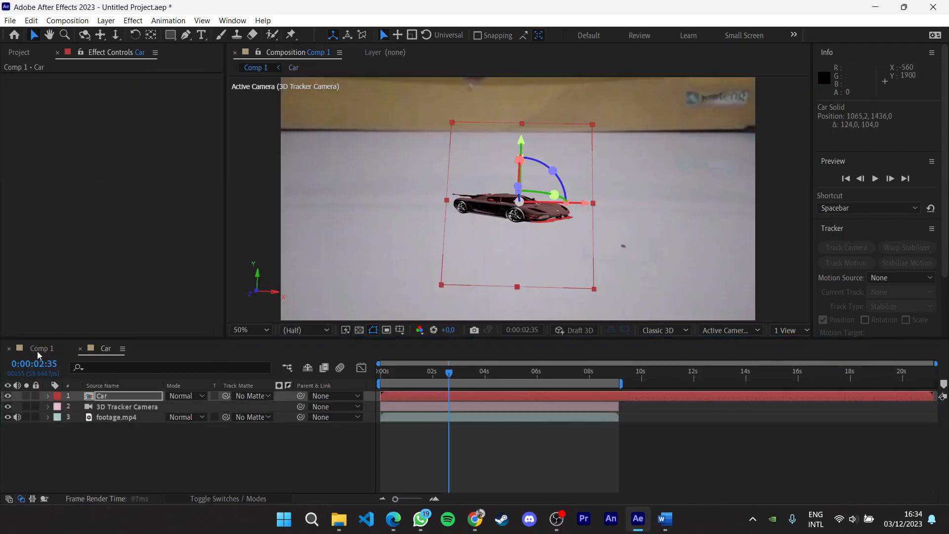
click(639, 215)
key(space)
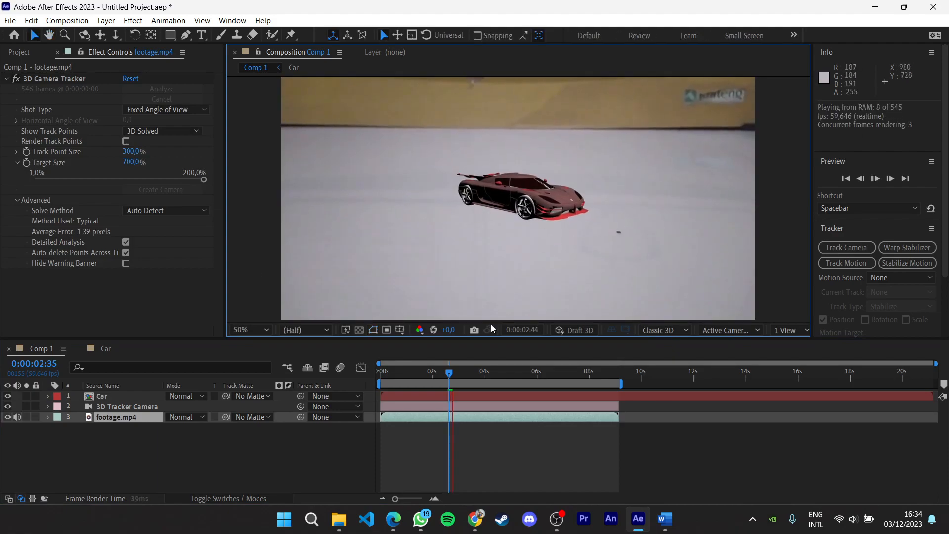
click(458, 376)
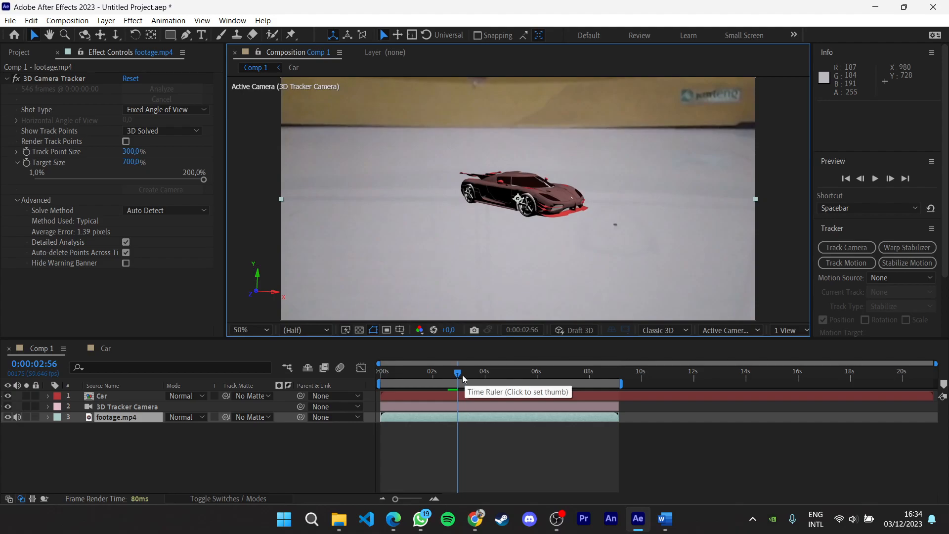
Play Comp 1 from 0:00:00:00 to about 0:00:05:54 to check how the car follows the tracked camera
drag(457, 376, 379, 377)
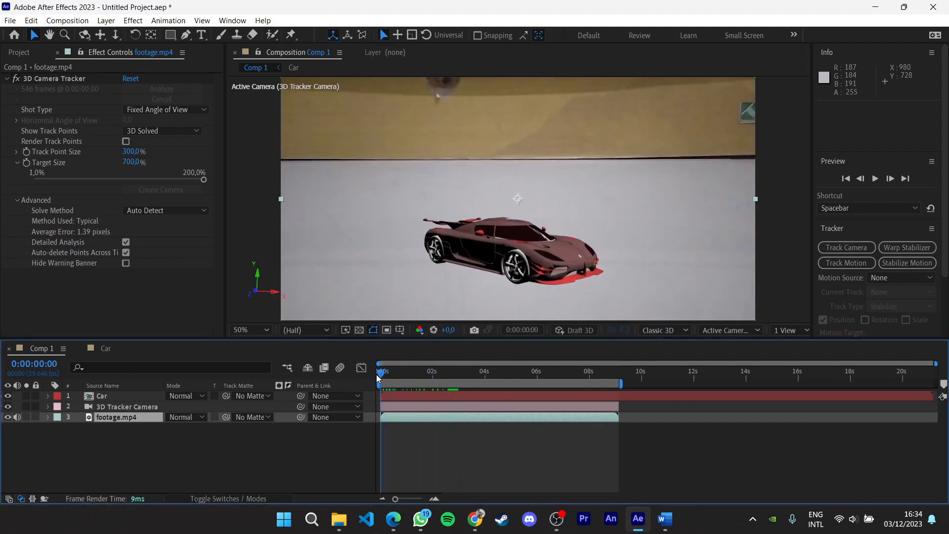
click(102, 397)
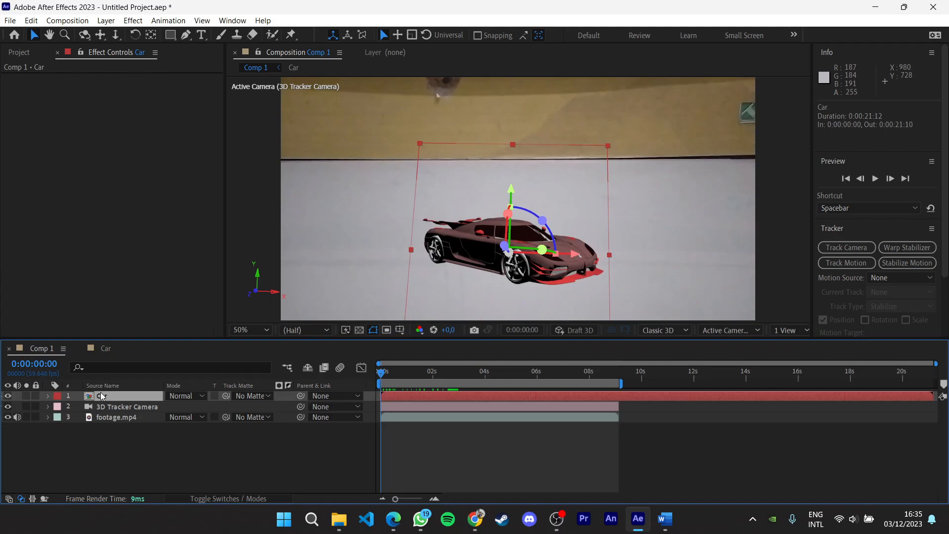
click(105, 417)
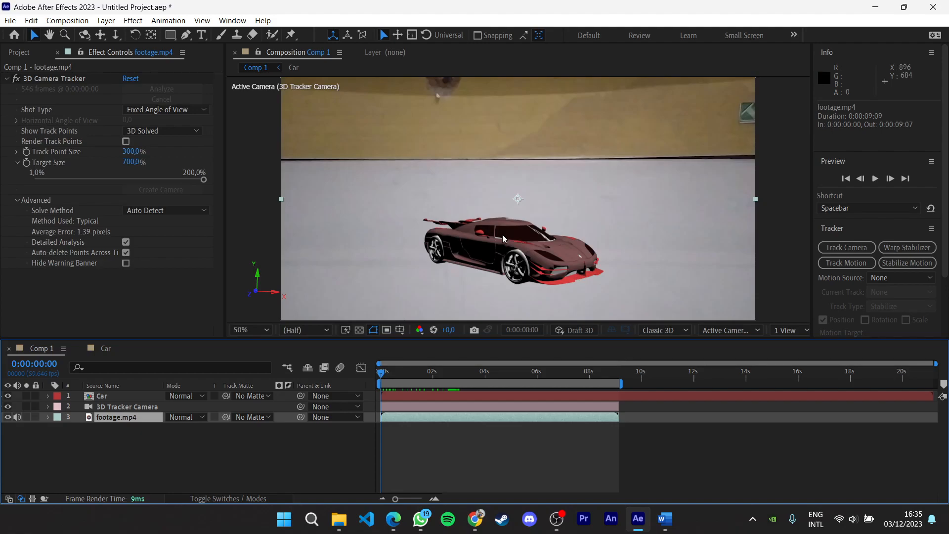
key(space)
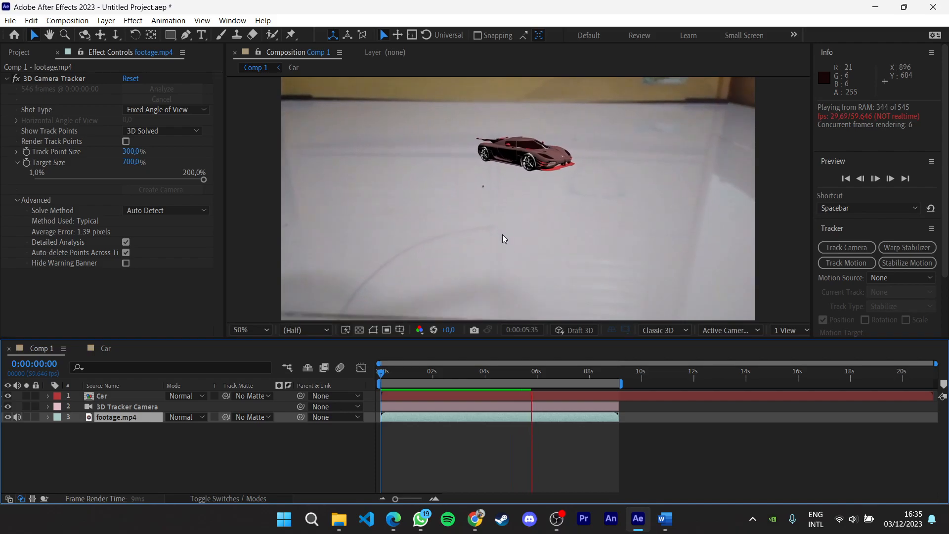
key(space)
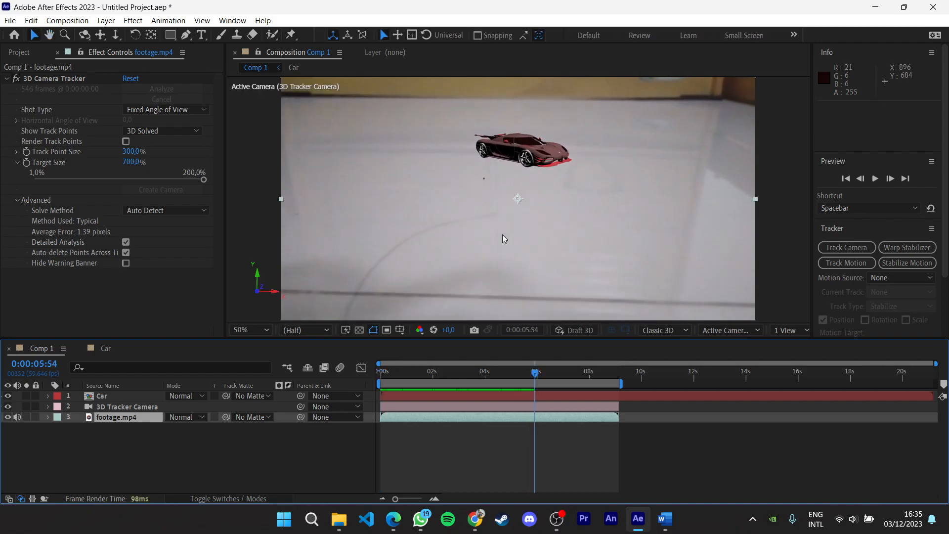